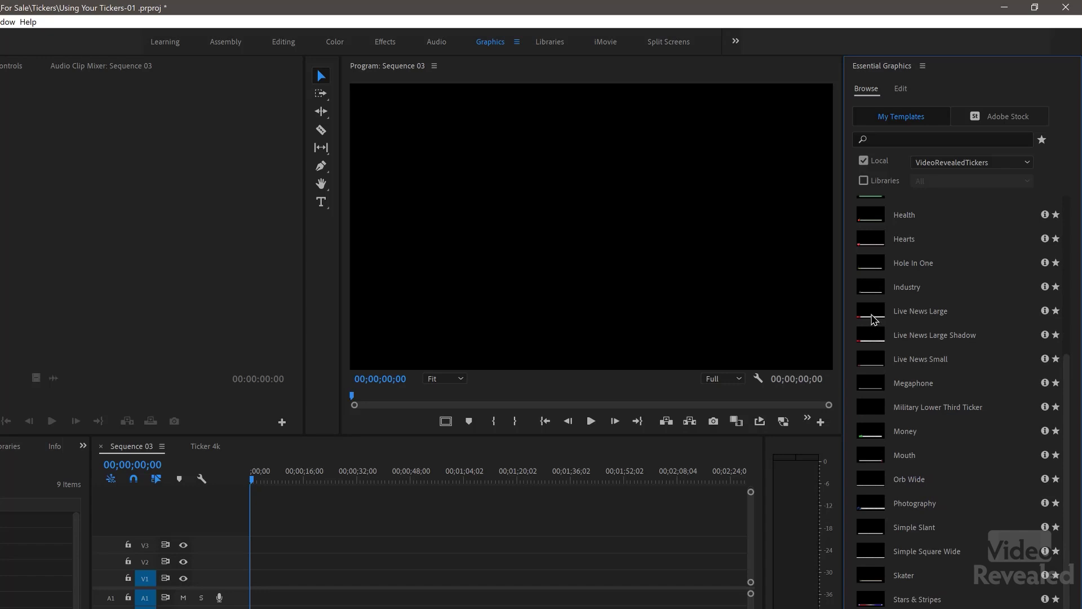
- Add the Live News Large ticker template to track V2 of Sequence 03 and preview its animation
drag(867, 320, 285, 562)
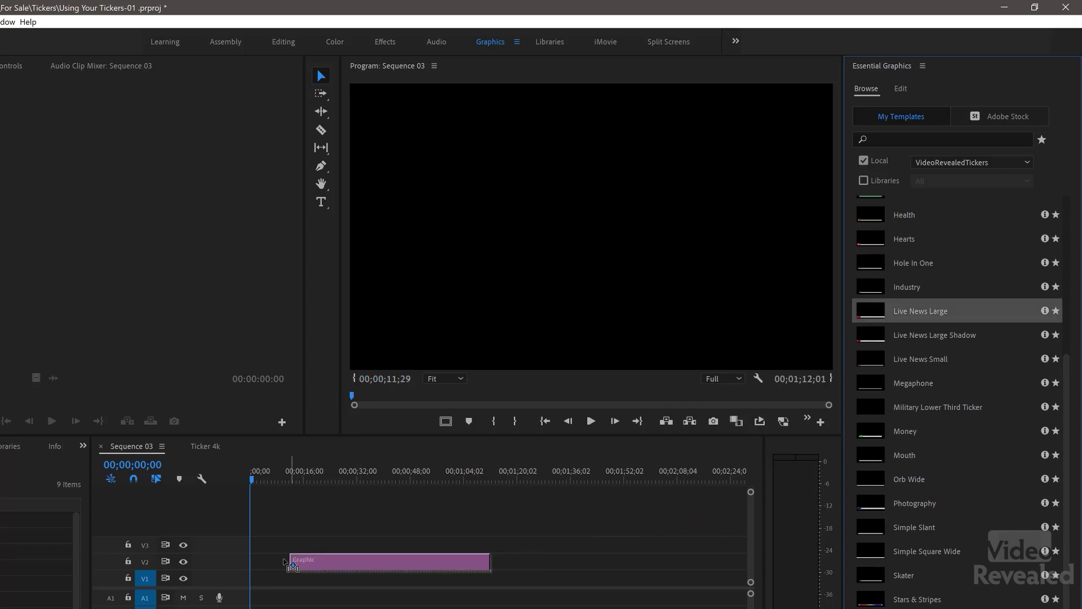
click(290, 479)
drag(291, 480, 293, 486)
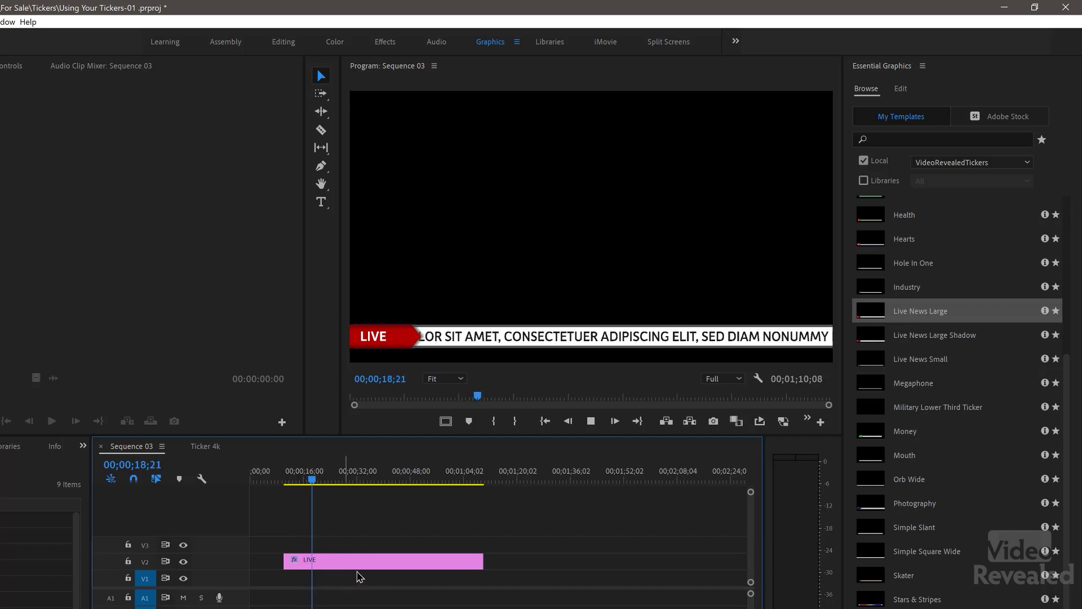
key(space)
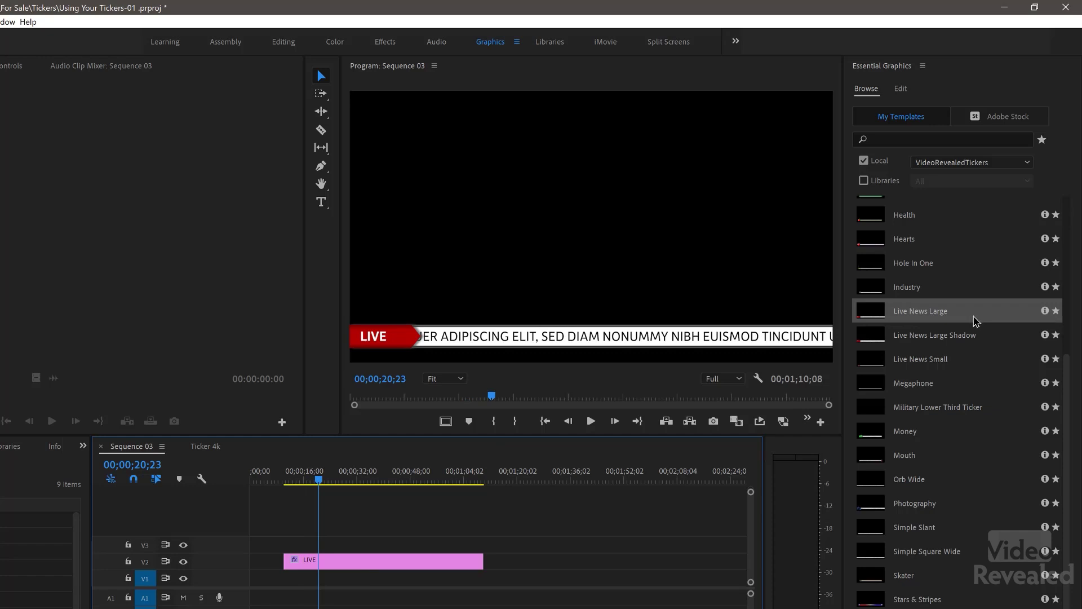
scroll(983, 390, up, 5)
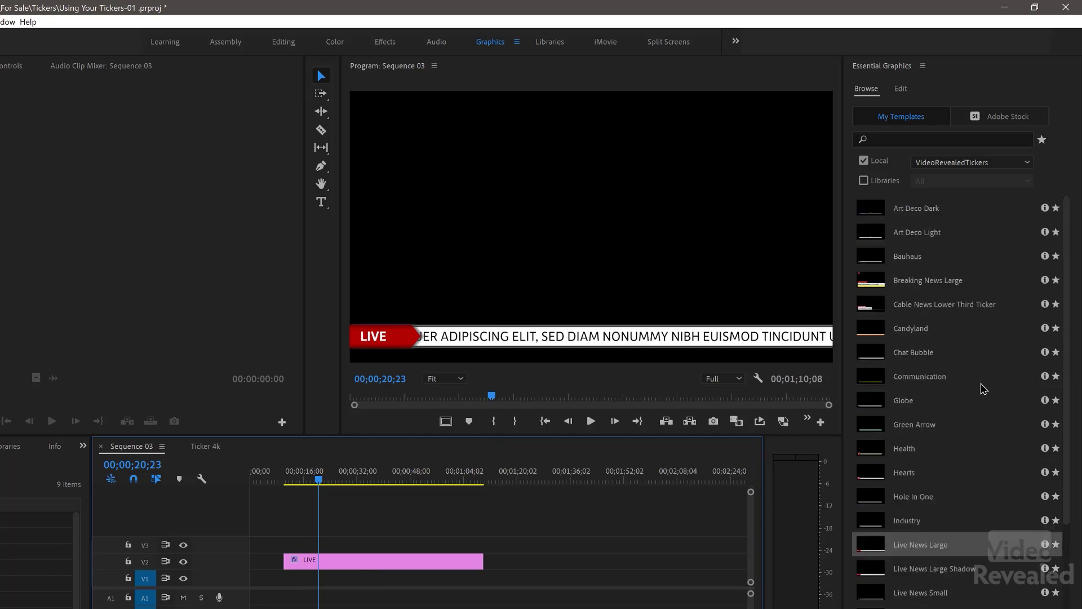
right_click(924, 280)
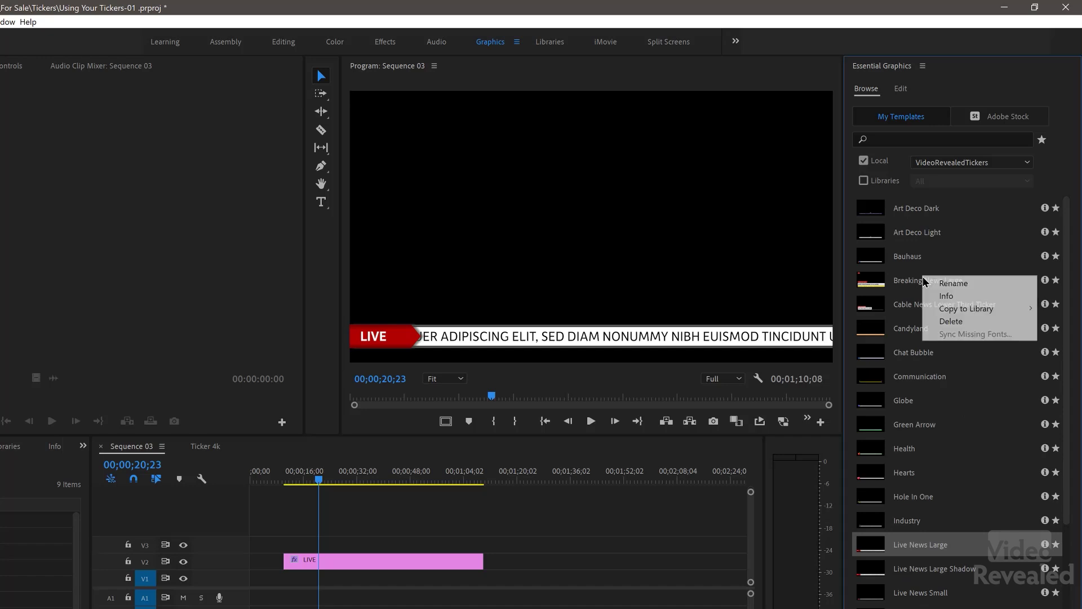
mouse_move(954, 310)
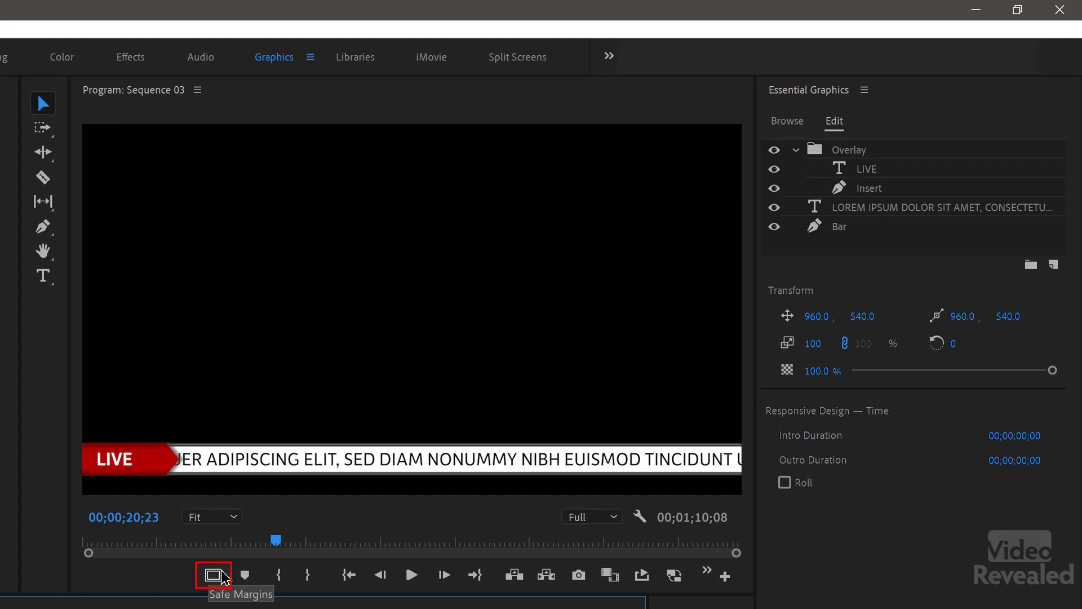
- Turn on the safe margins overlay in the Program monitor for the ticker graphic
click(216, 576)
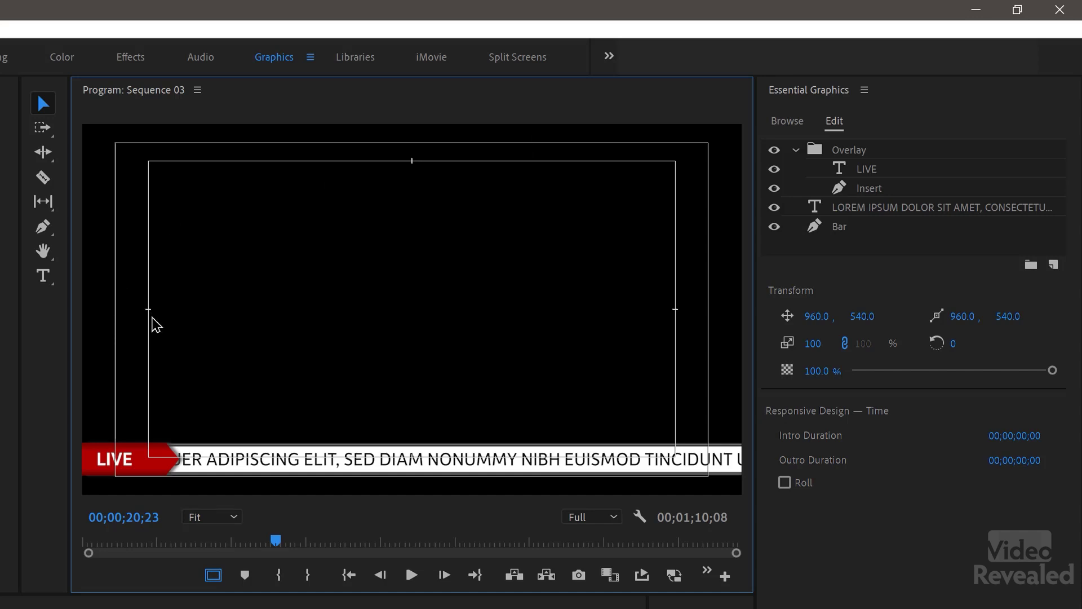
click(725, 576)
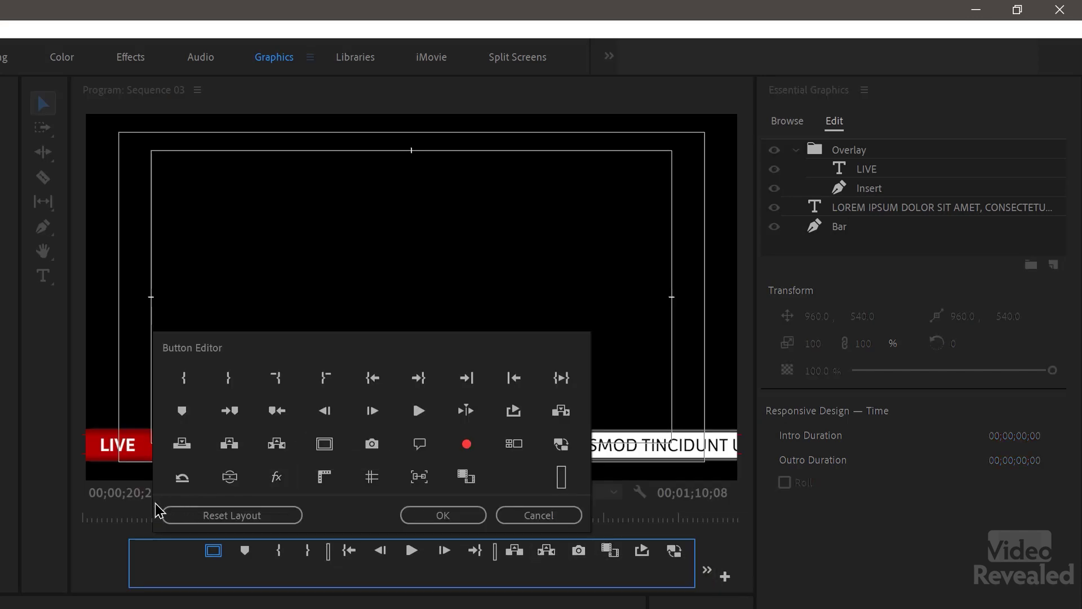
click(558, 516)
click(215, 573)
click(214, 573)
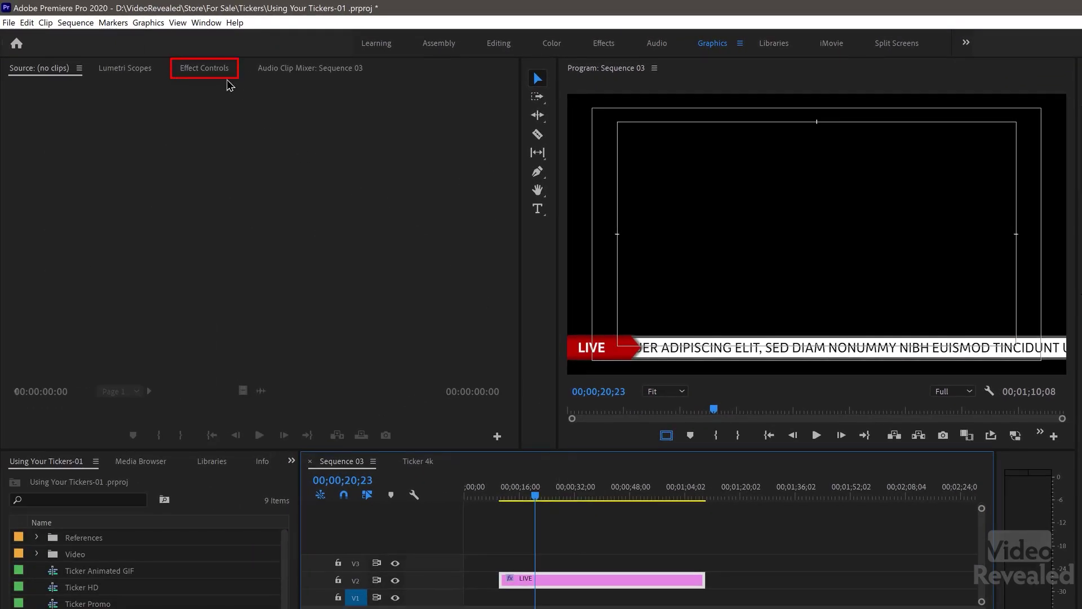
- Show the ticker clip's Effect Controls and examine the Overlay group by toggling its visibility and expanding its properties
click(221, 72)
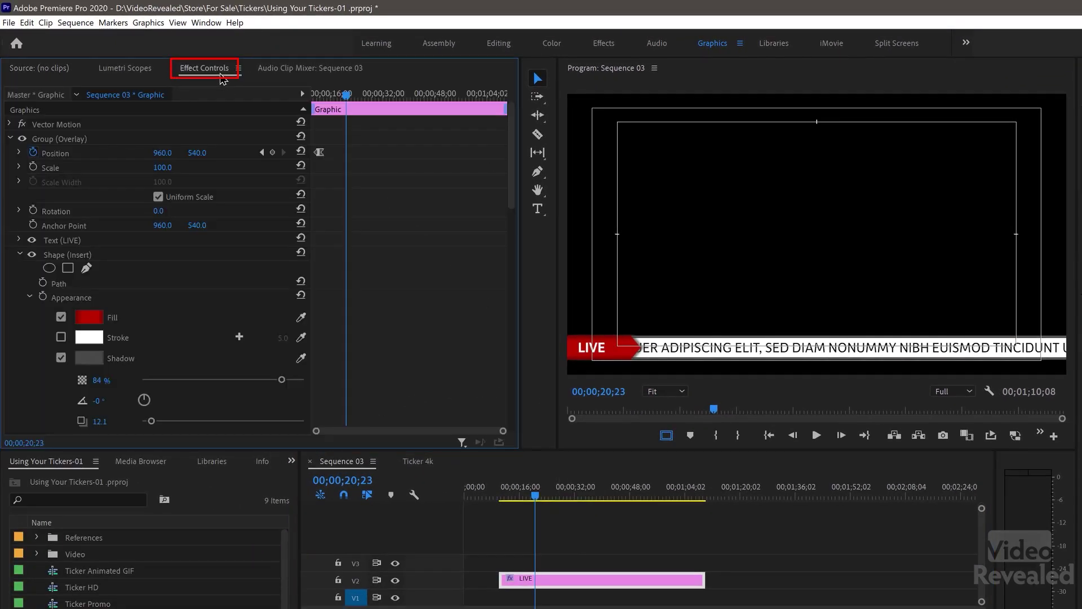
click(11, 139)
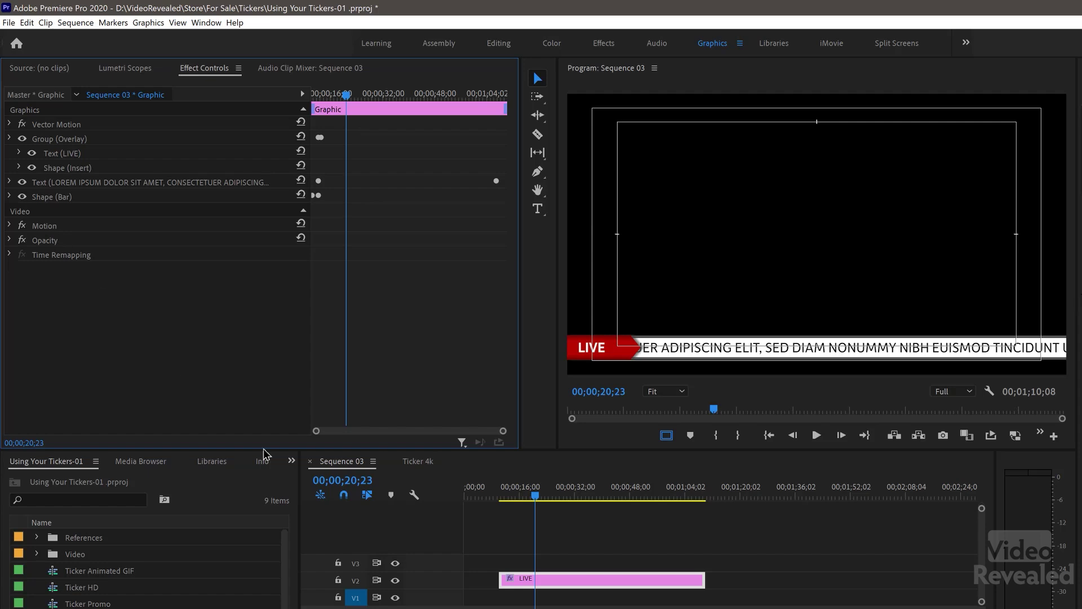
click(21, 140)
click(21, 139)
click(10, 139)
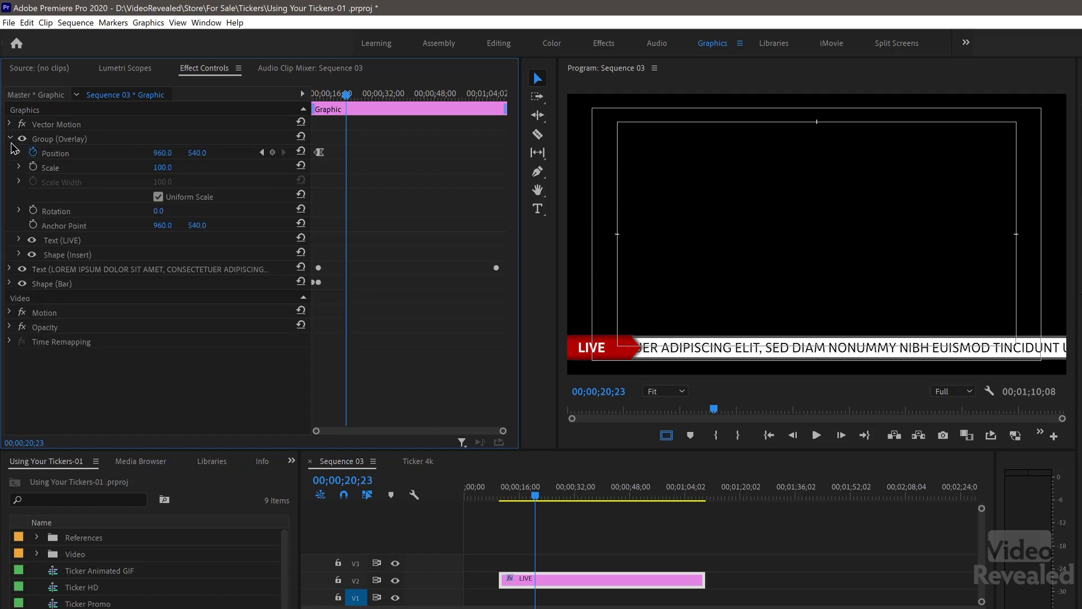
click(10, 139)
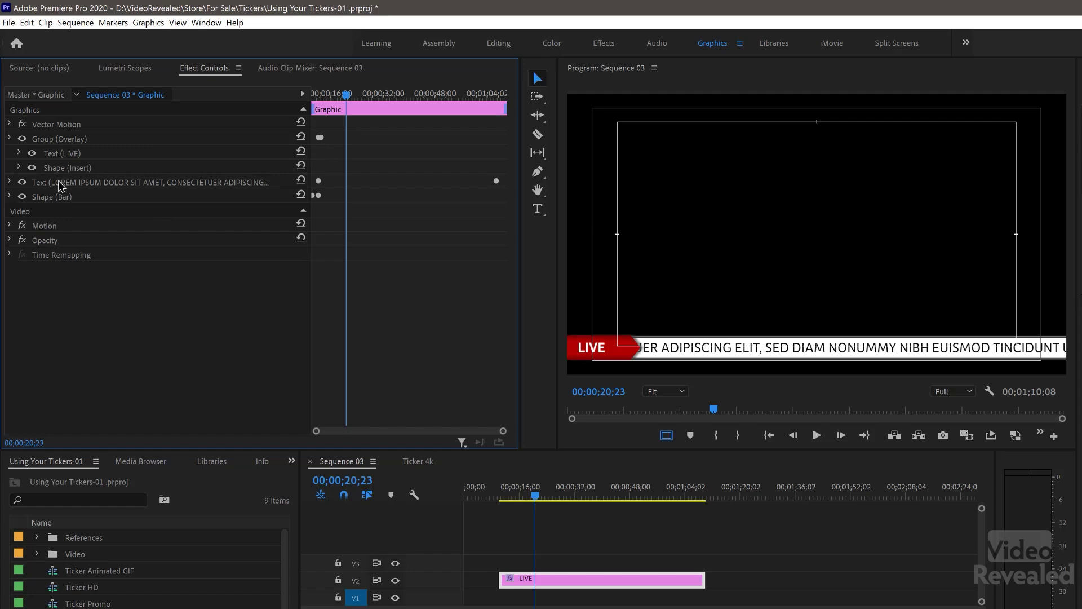
- Toggle the visibility of the scrolling text layer and the Bar shape off and on to identify each part
click(21, 183)
click(21, 183)
click(22, 197)
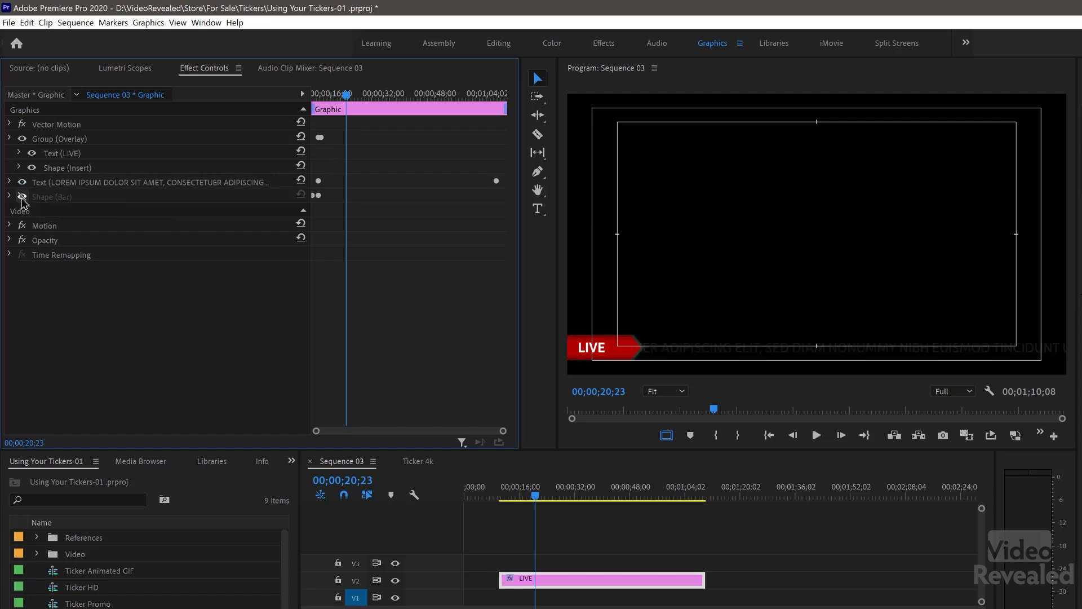
click(22, 196)
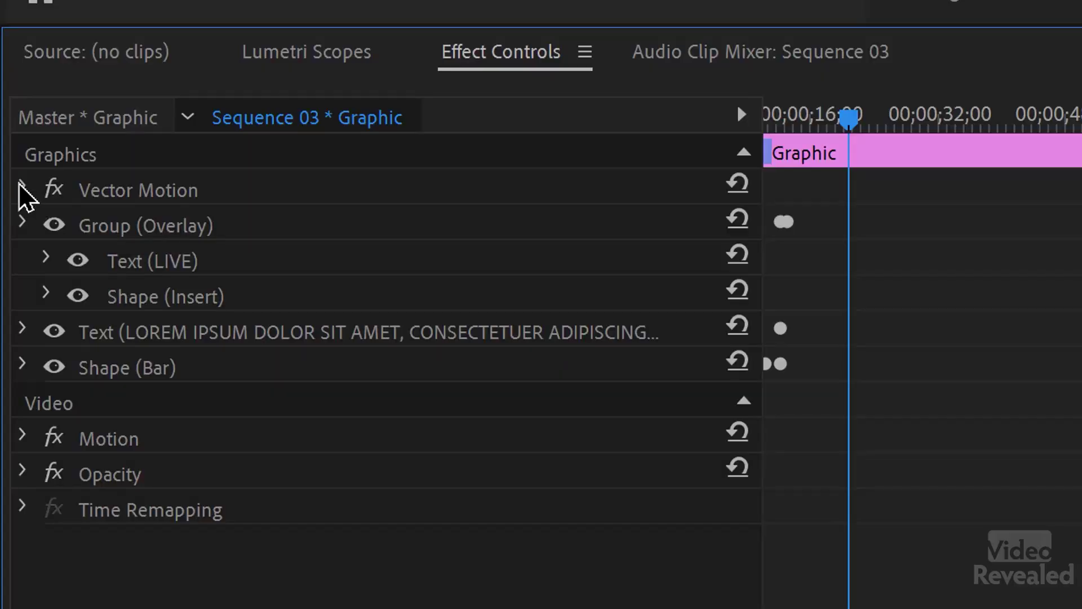
- Raise the entire ticker graphic by setting its Vector Motion vertical position to 492 and play it from the start
click(23, 188)
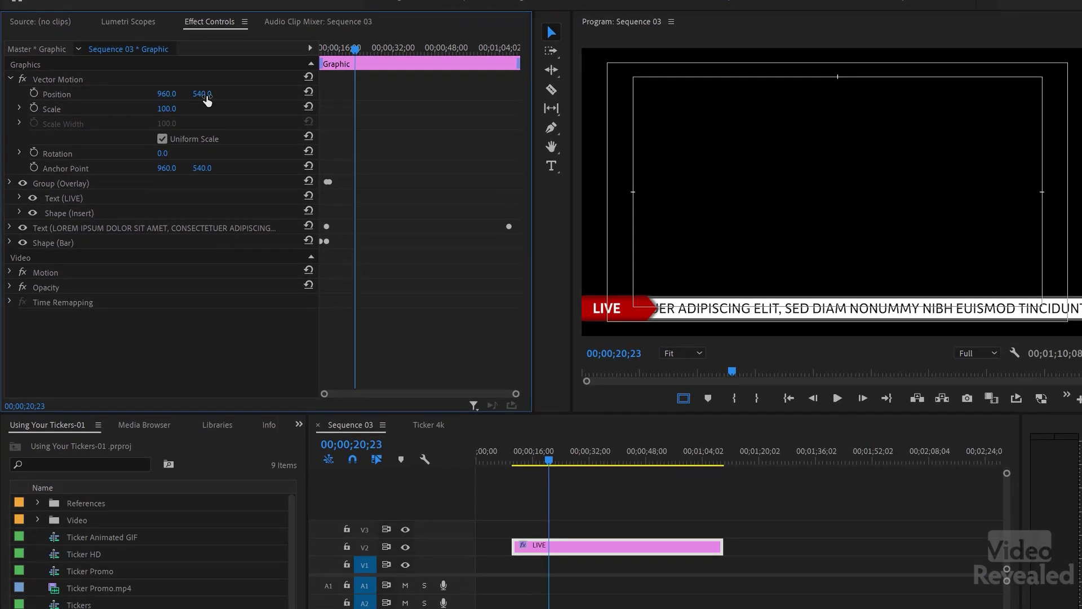
drag(201, 94, 172, 93)
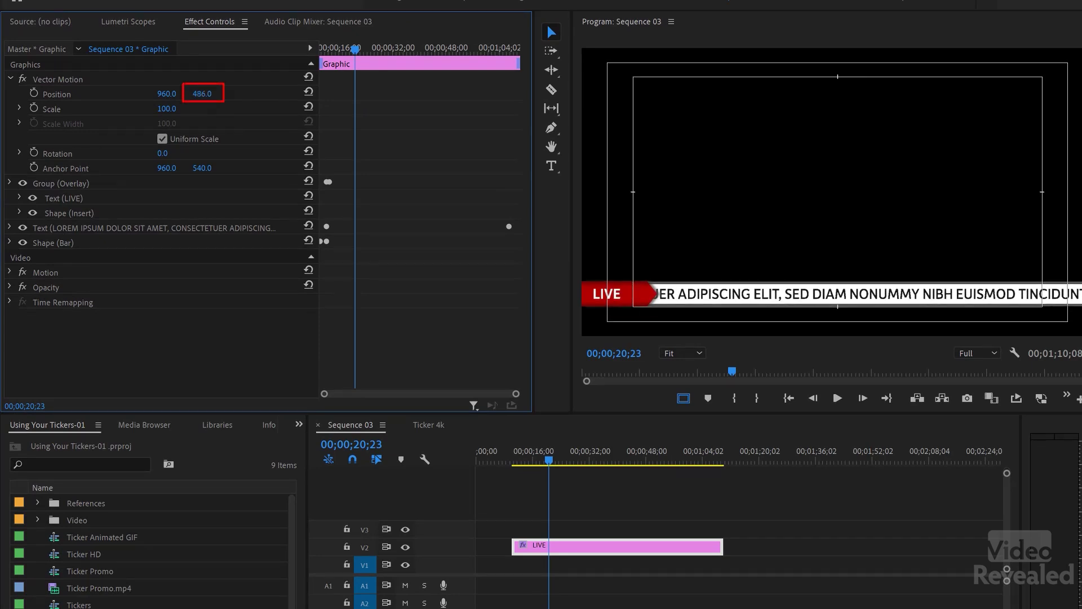
drag(354, 47, 276, 62)
key(space)
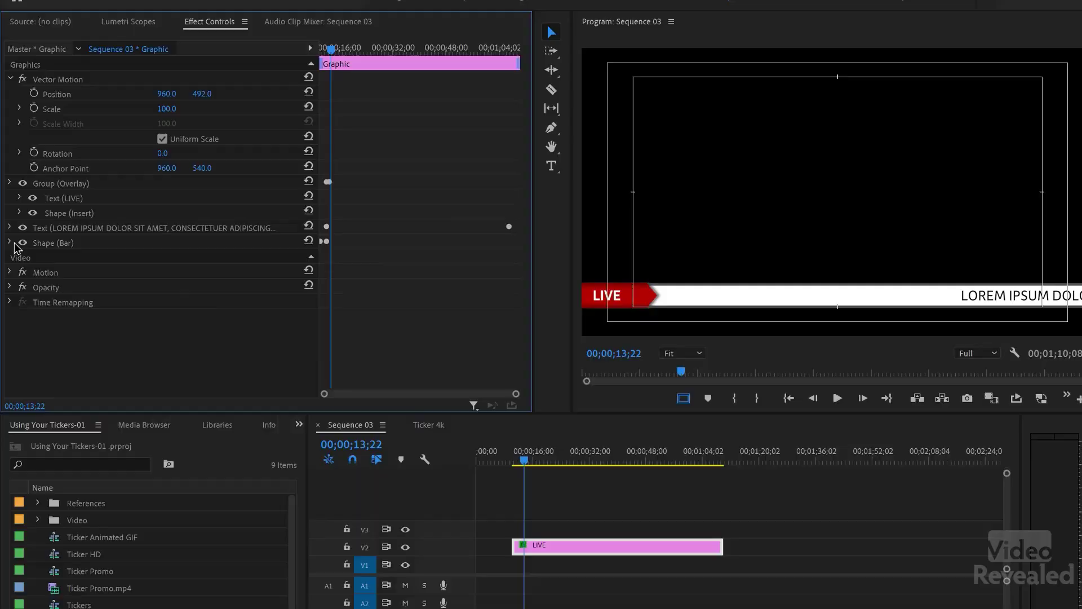
- Replace the scrolling placeholder text in the ticker with "THIS IS MY NEW TEXT"
click(9, 227)
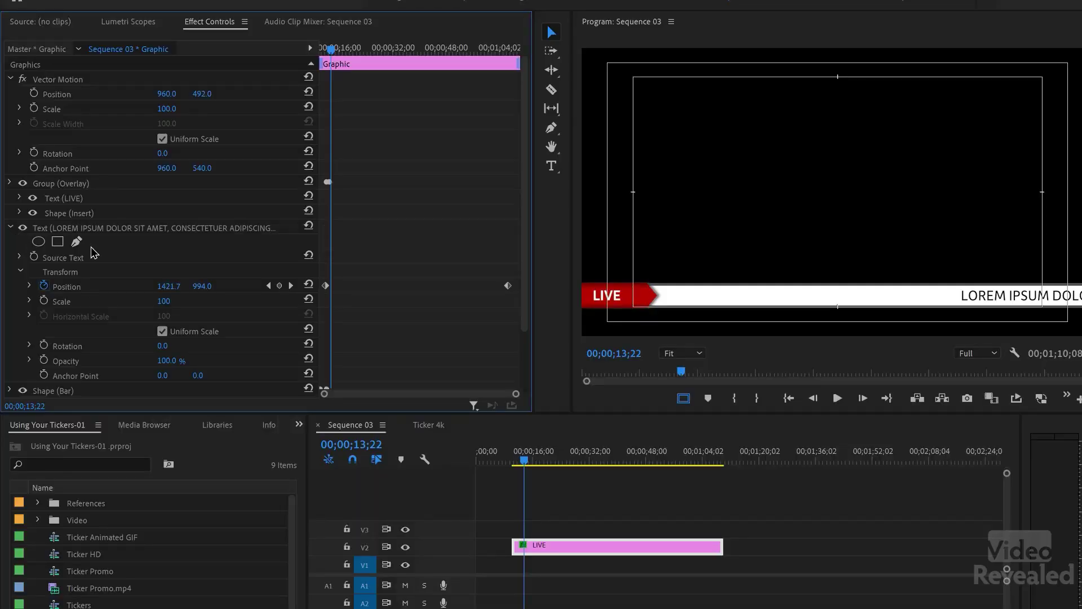
scroll(134, 258, down, 2)
drag(558, 456, 587, 455)
double_click(763, 297)
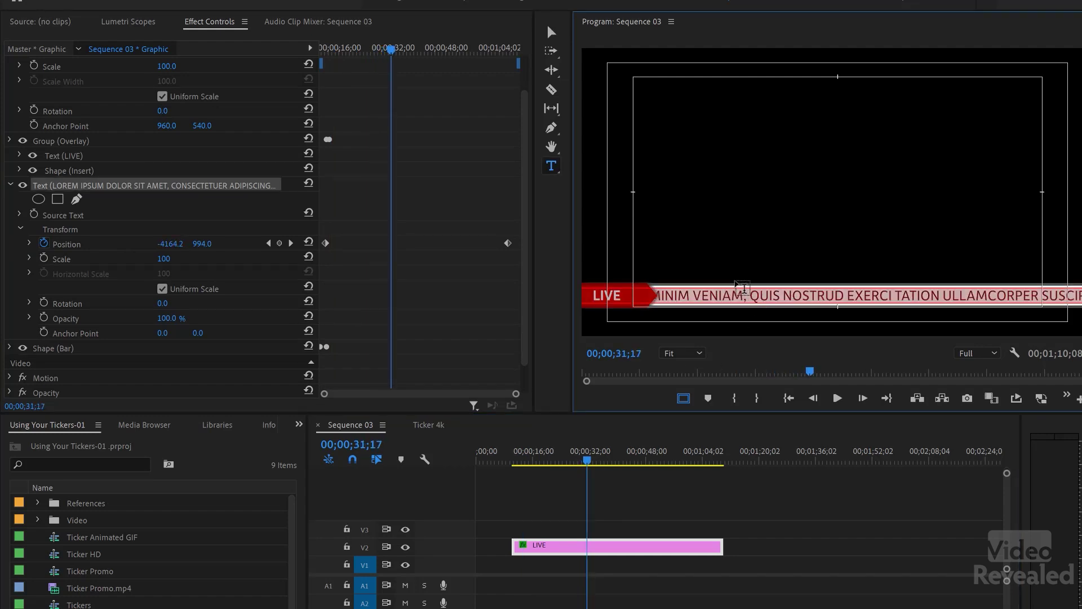
drag(390, 52, 340, 58)
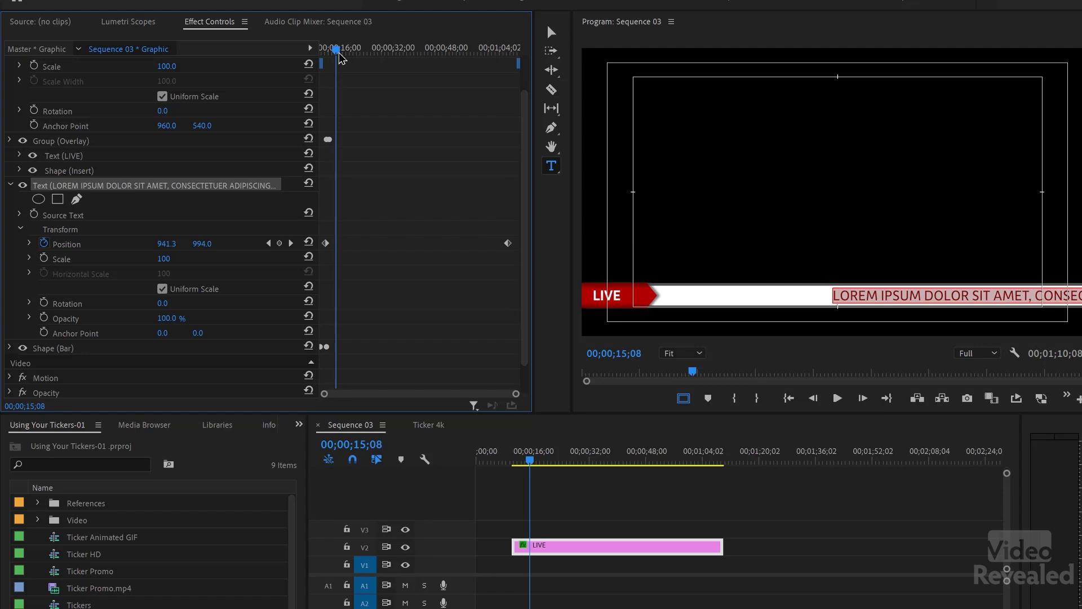
key(h)
key(space)
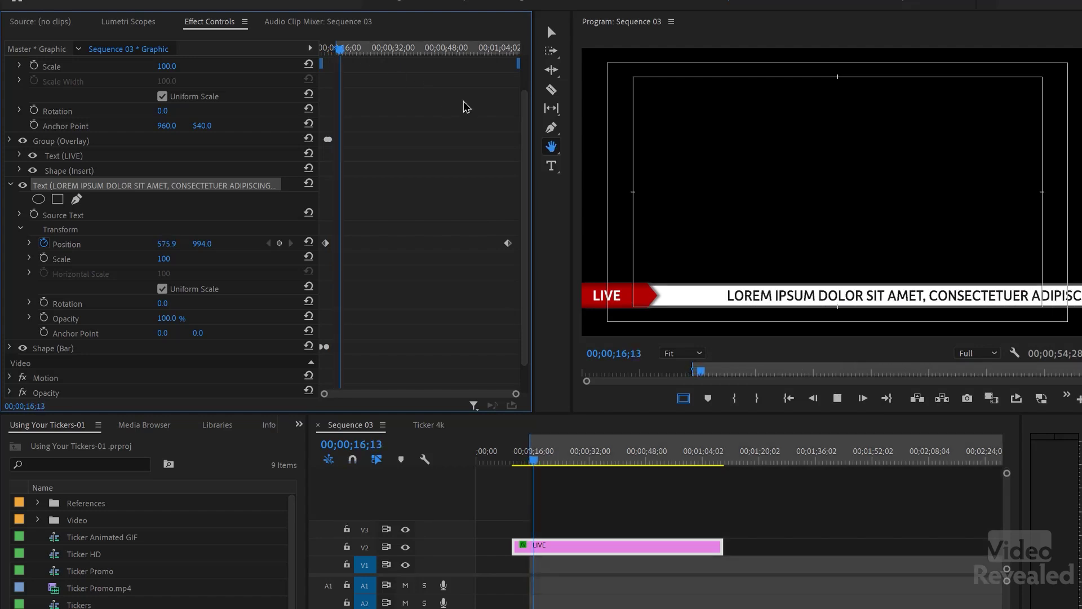
click(701, 299)
text(t)
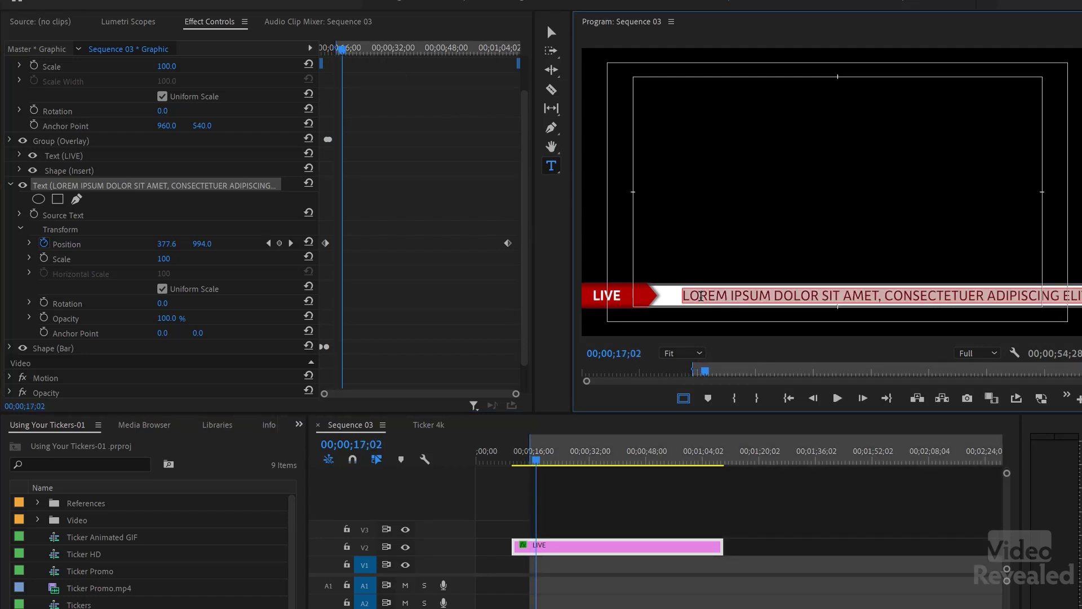
text(THIS IS MY NEW TEXT)
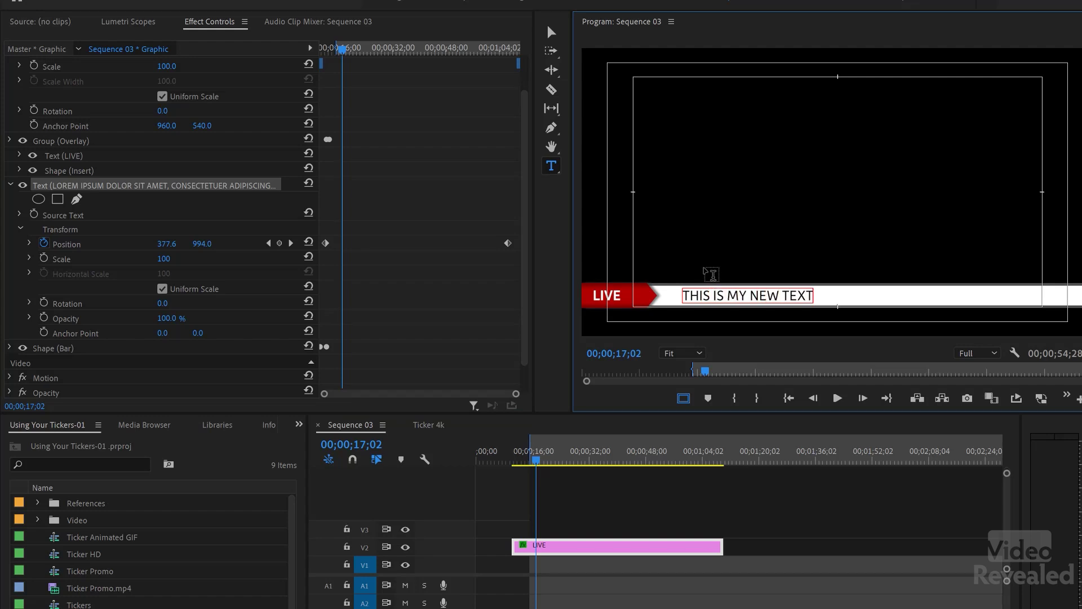
- Speed up the text scroll by moving the ticker text's last Position keyframe earlier in the clip
drag(357, 50, 335, 58)
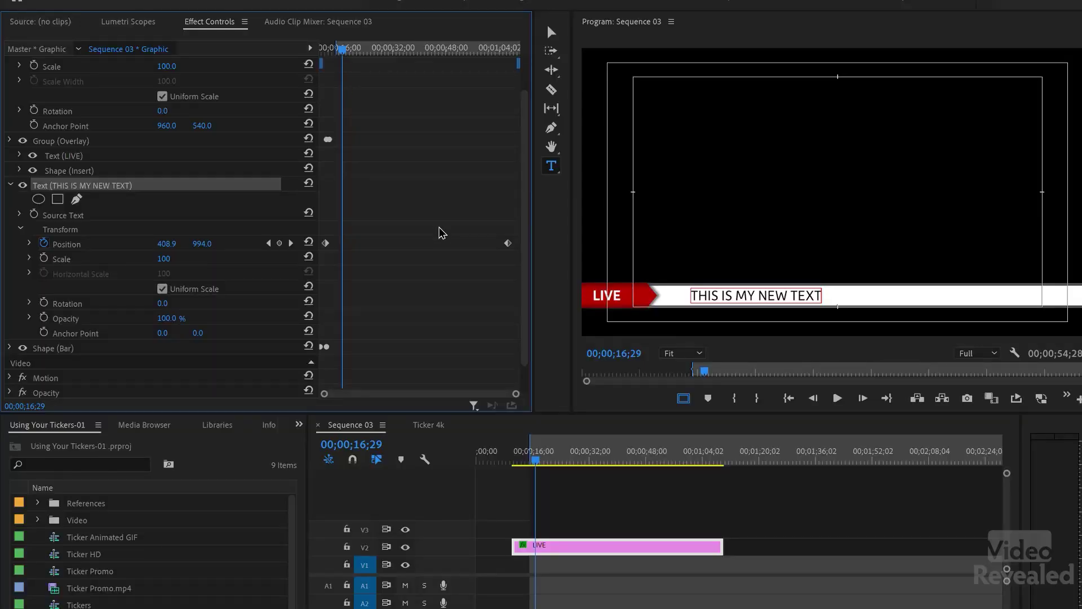
mouse_move(508, 244)
mouse_down()
mouse_move(430, 249)
mouse_move(488, 248)
mouse_up()
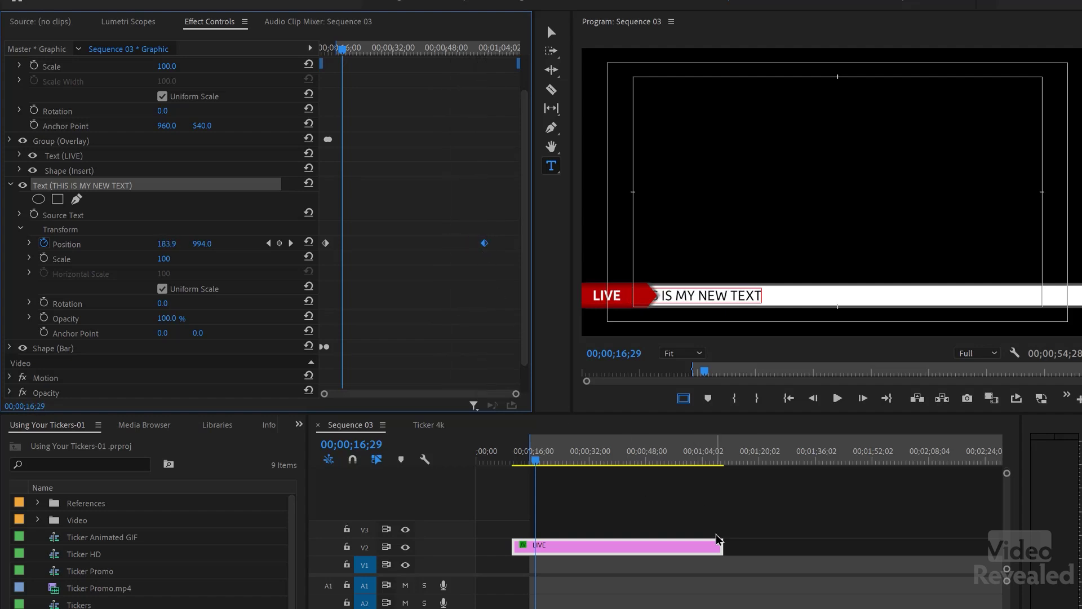
- Extend the ticker clip to end at 00;02;04;26, move the text's last Position keyframe near the new clip end, and preview the scroll
drag(717, 546, 913, 540)
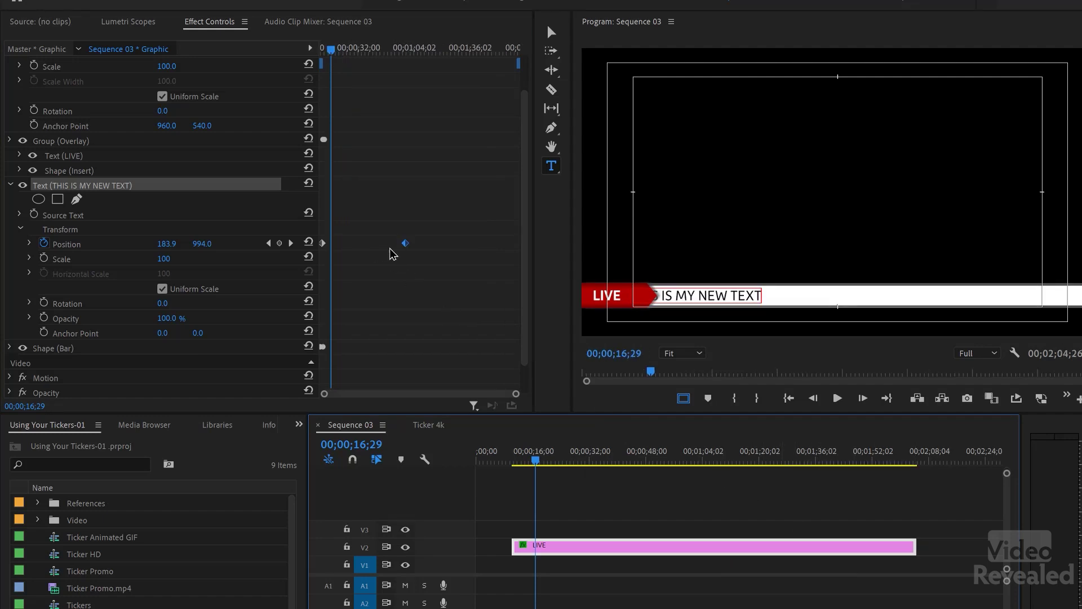
drag(402, 246, 507, 257)
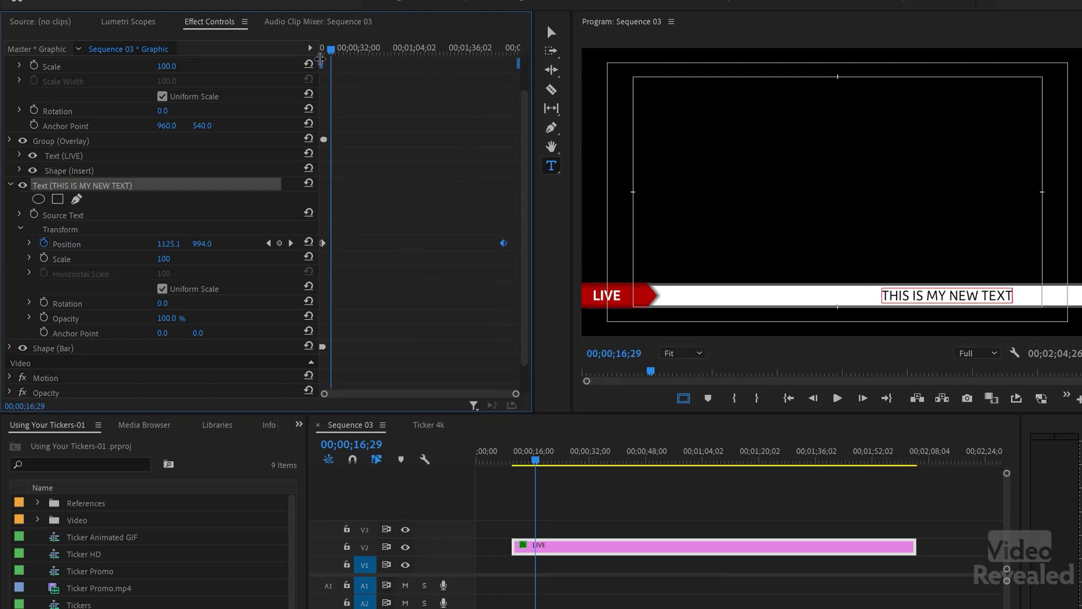
drag(331, 55, 297, 59)
key(space)
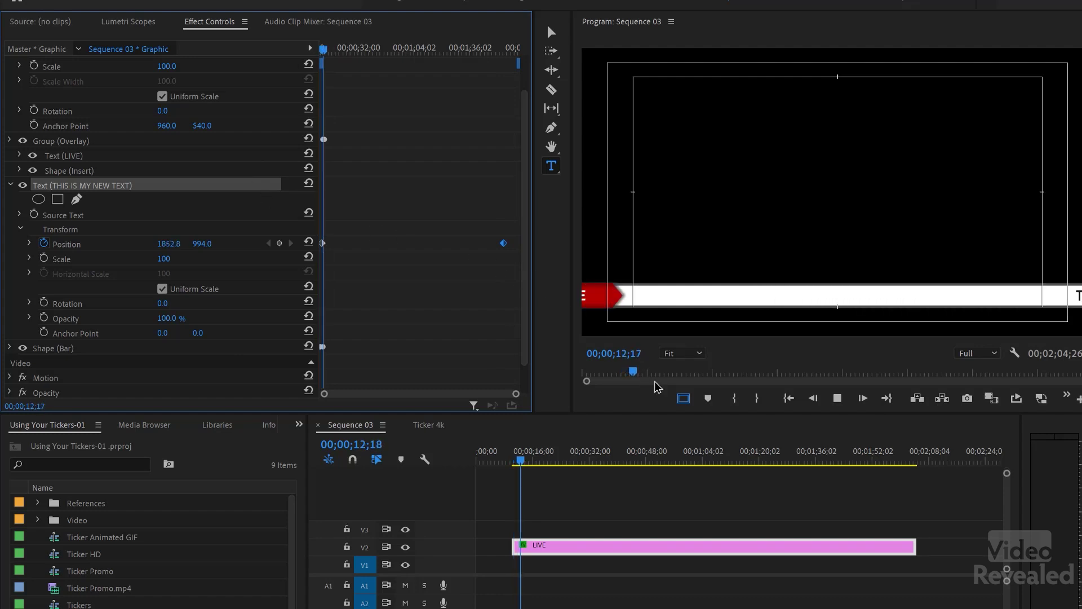
- Hide the safe margins overlay and fine-tune the ticker text's last Position keyframe to 00;01;56;09
click(683, 398)
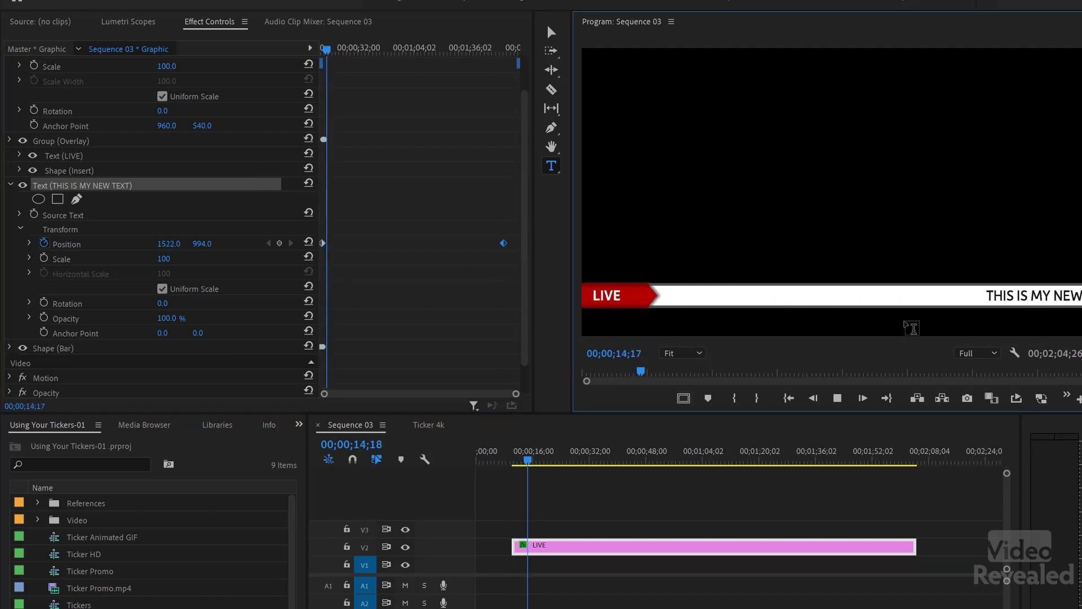
mouse_move(501, 244)
mouse_down()
mouse_move(437, 245)
mouse_move(506, 244)
mouse_up()
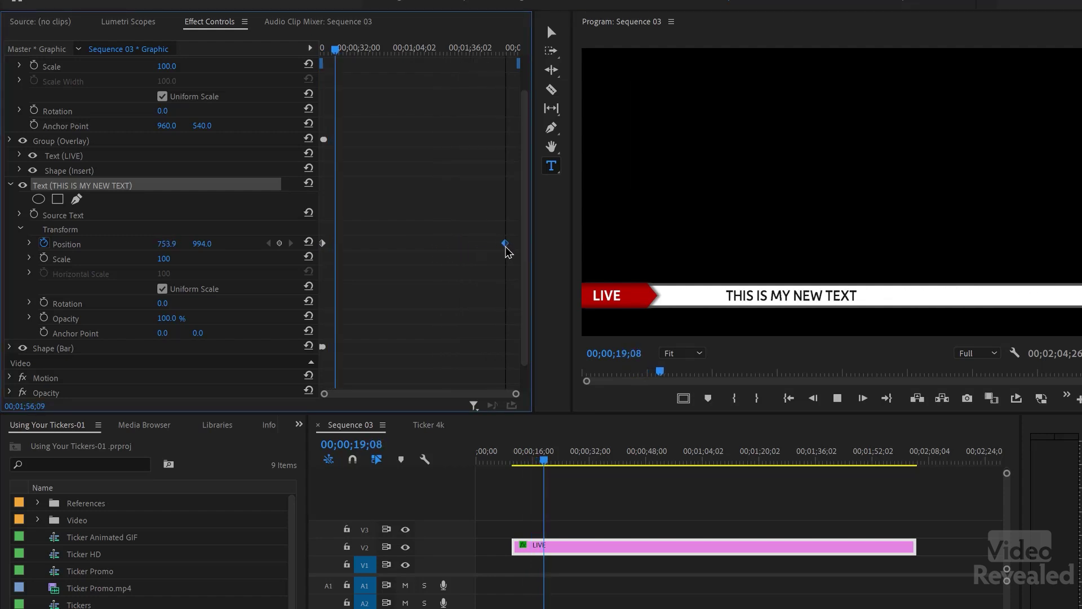
key(space)
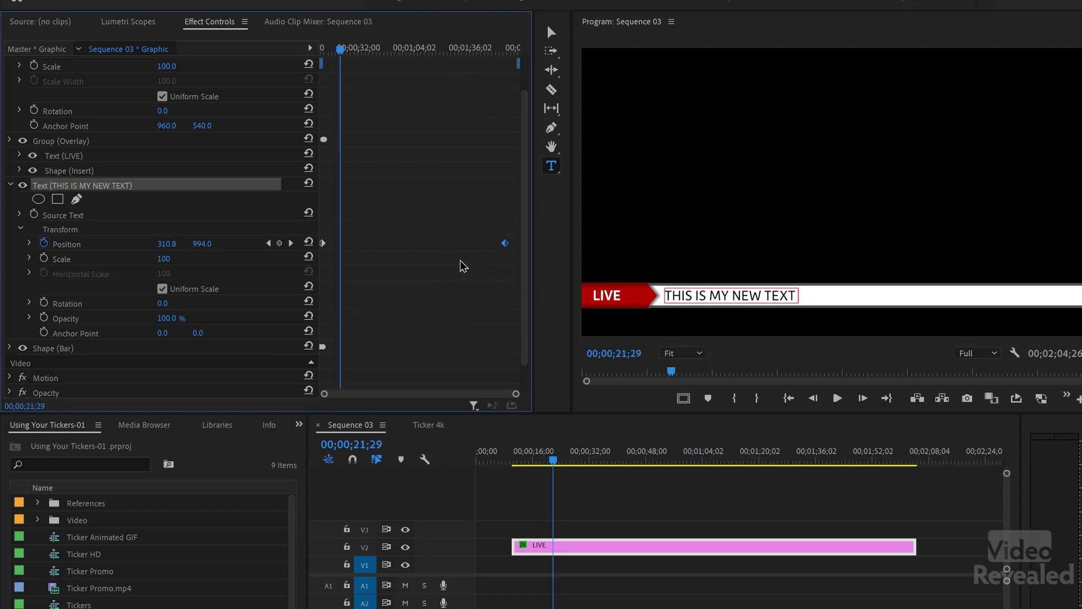
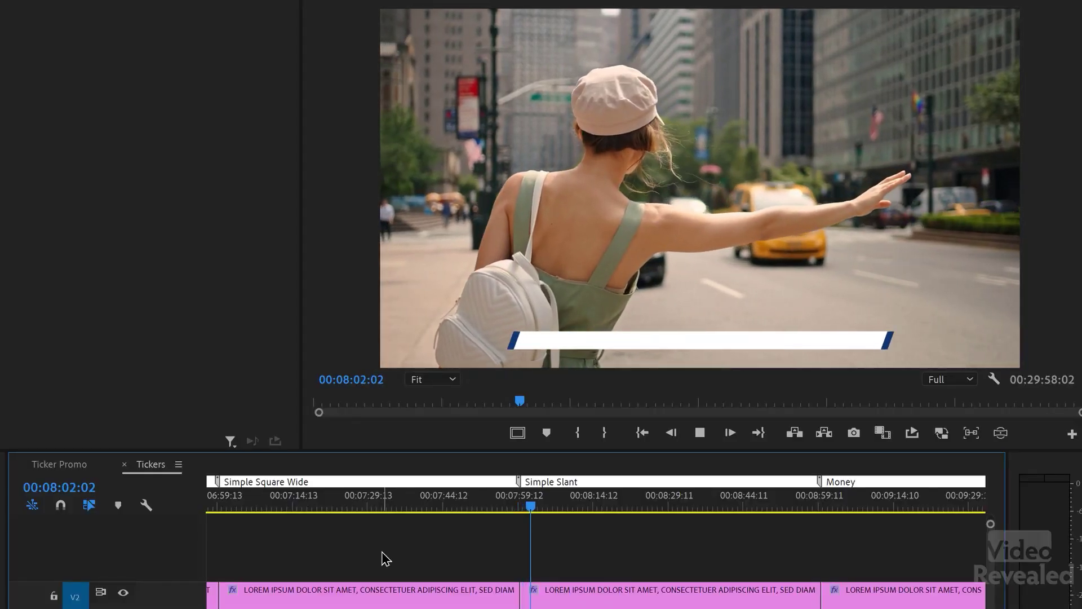
- Play the Simple Slant ticker in the Tickers sequence to preview its opening animation
key(space)
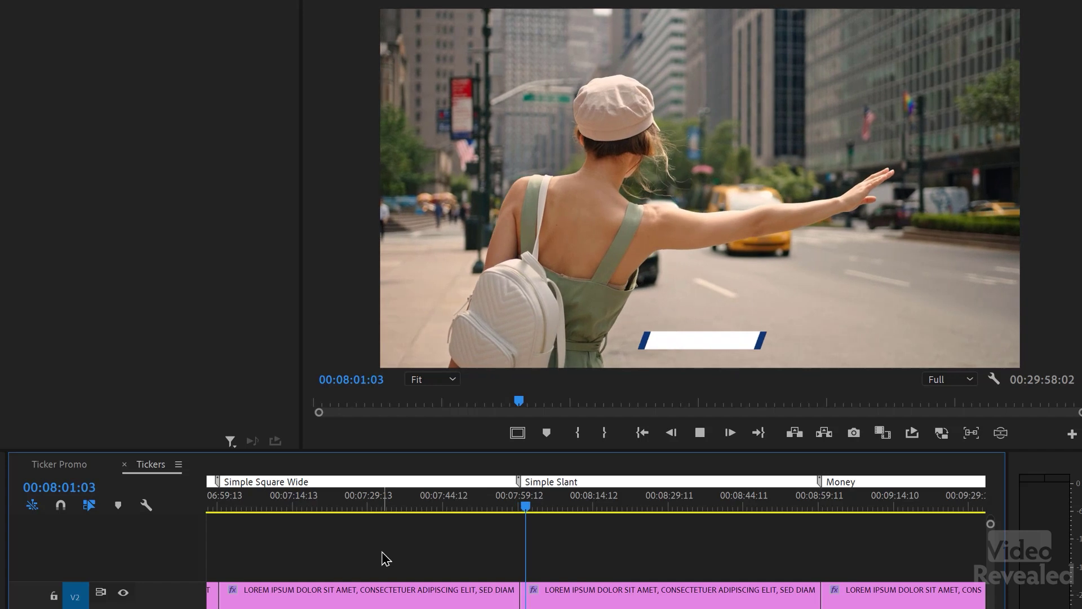
key(space)
key(space)
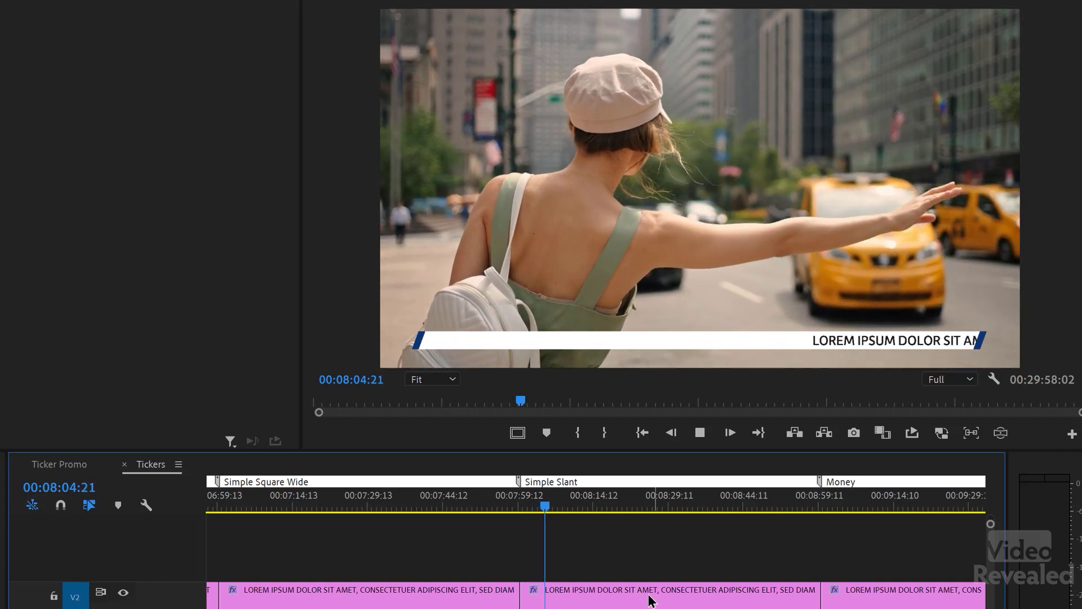
- Select the Simple Slant ticker clip and preview its scrolling text
click(624, 592)
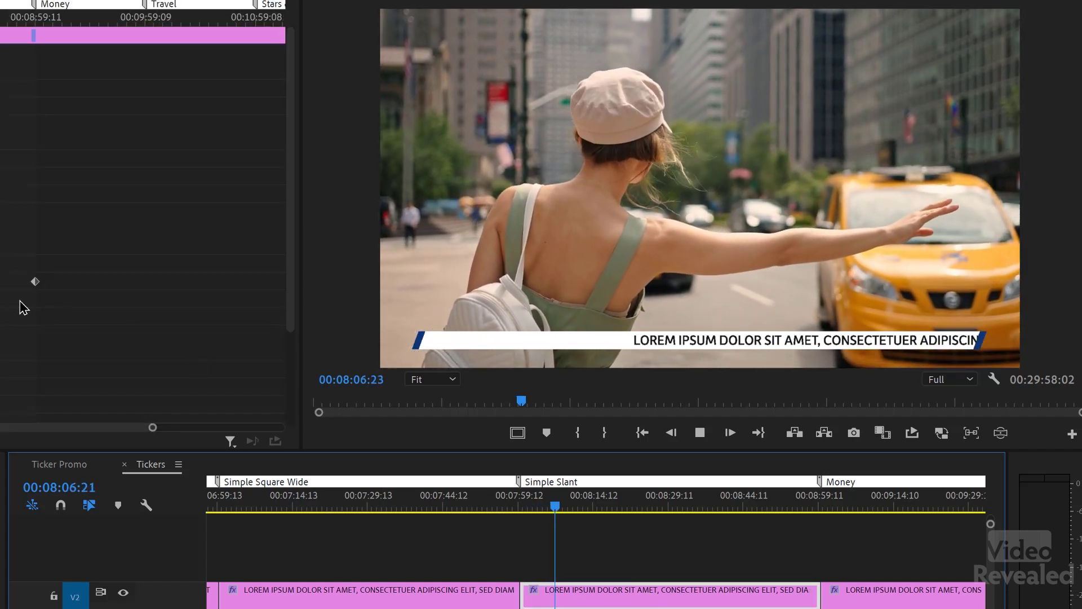
key(space)
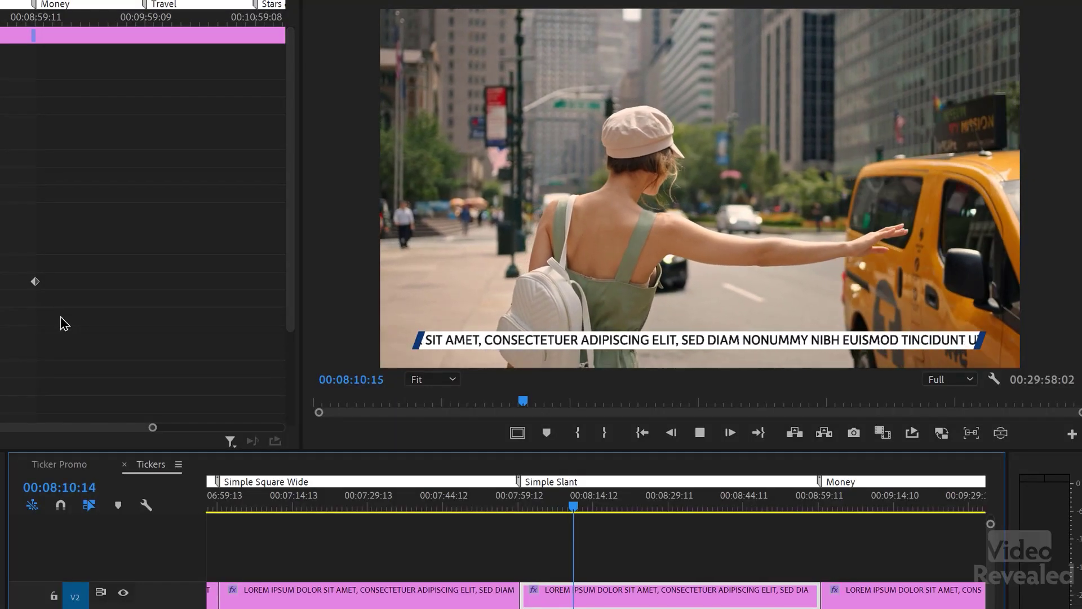
- Go to the Money marker and play the Money ticker's opening animation and text scroll, replaying it from the start
key(shift+m)
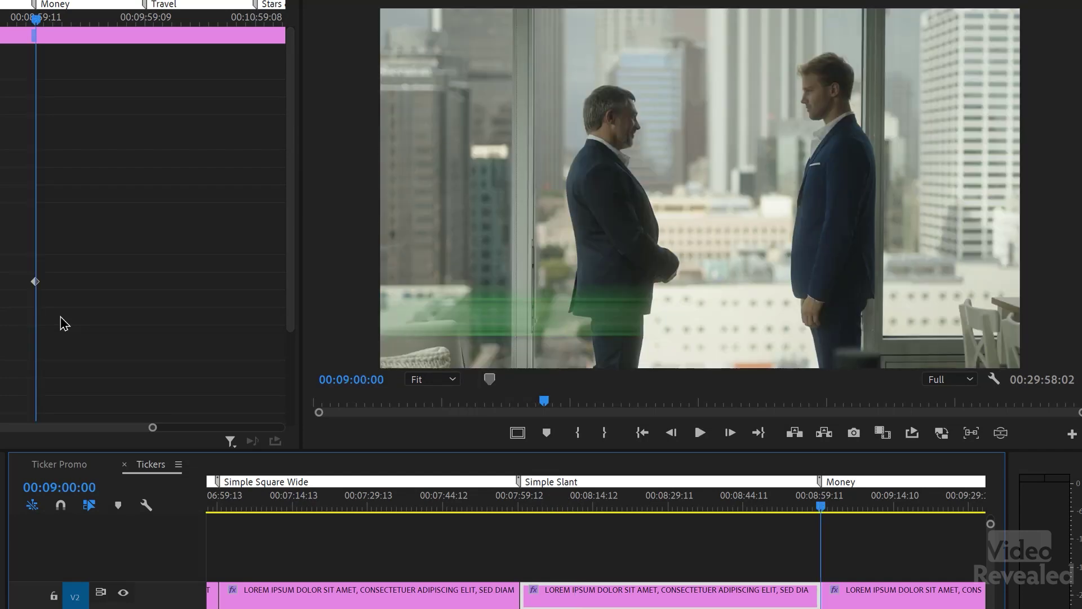
scroll(596, 540, right, 1)
scroll(595, 541, right, 10)
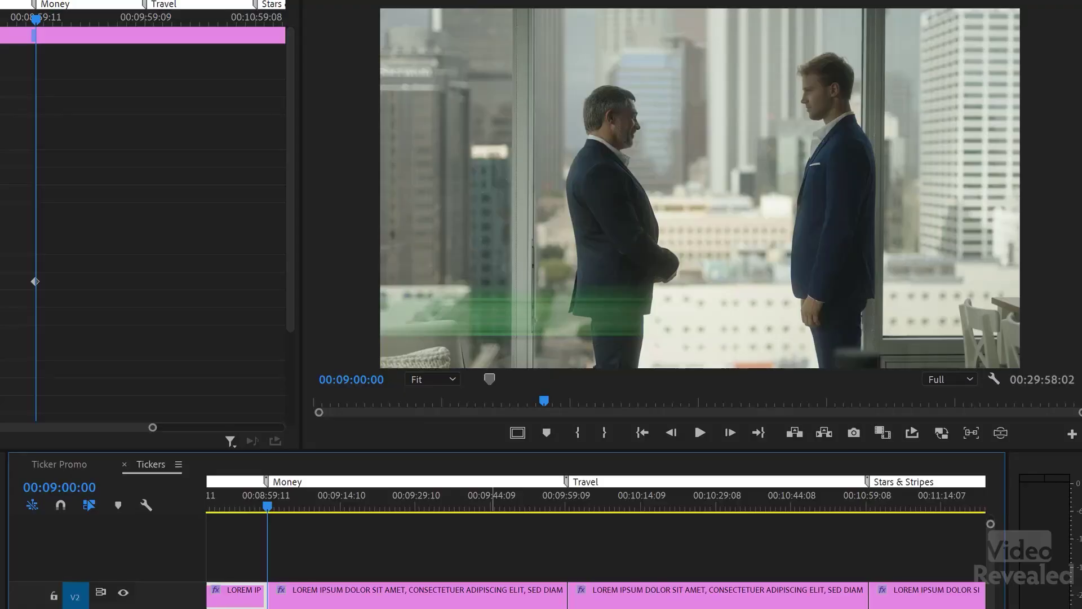
key(space)
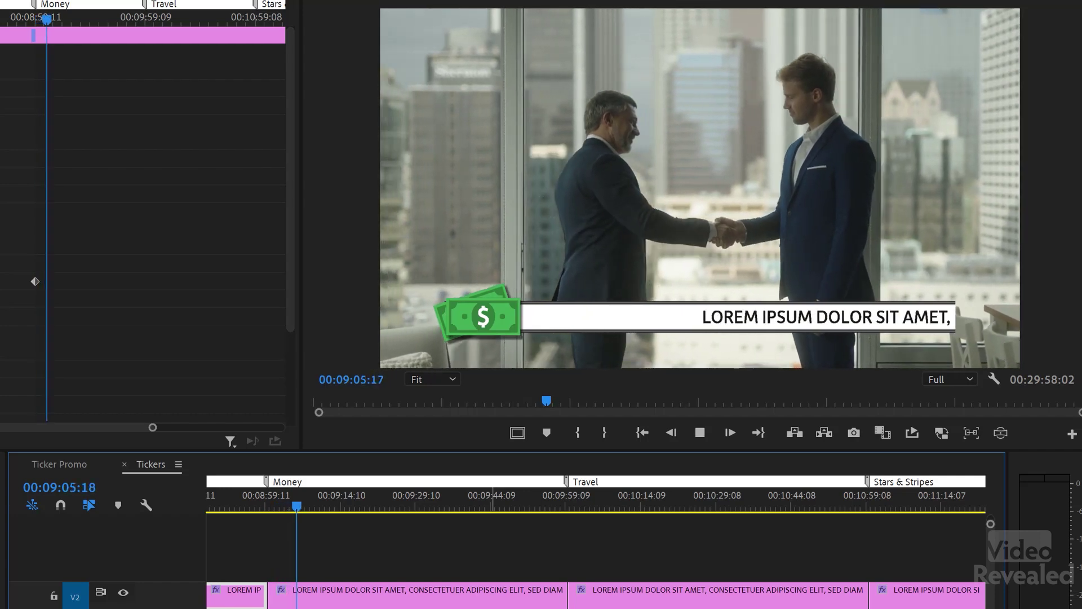
key(space)
key(space)
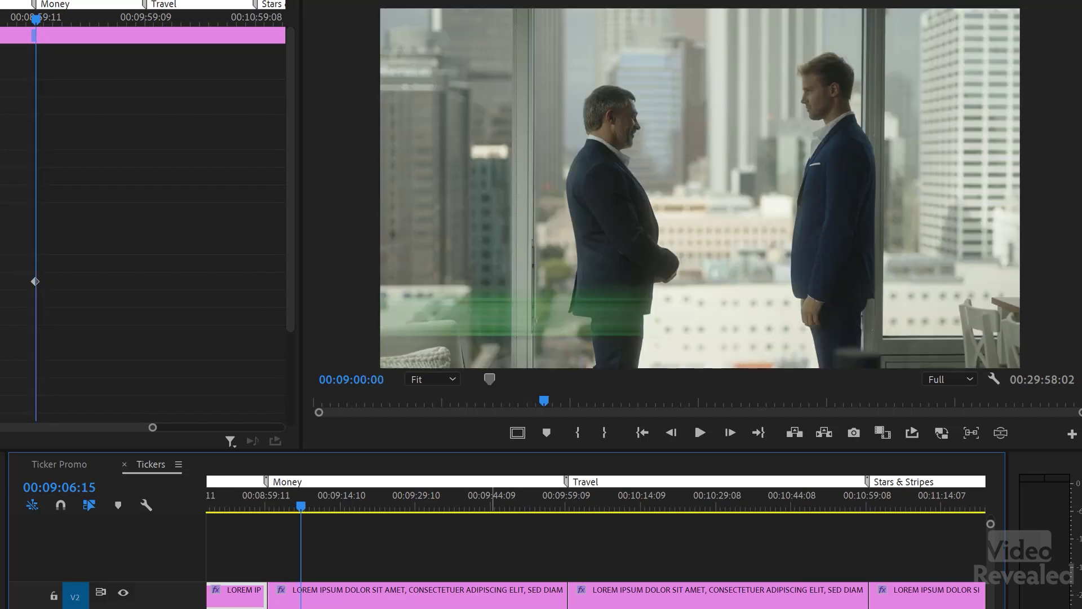
key(space)
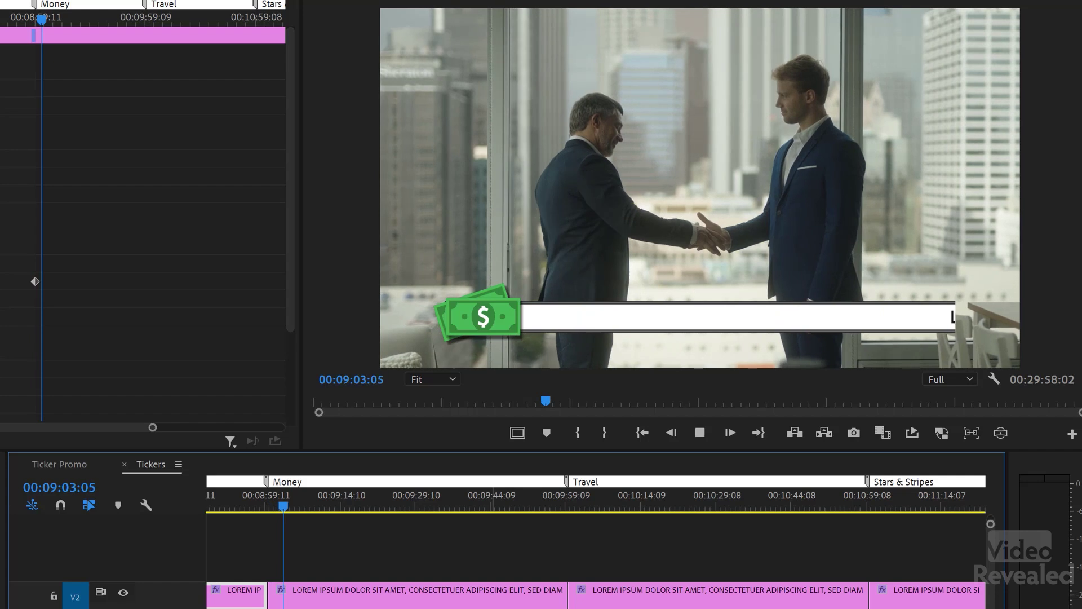
- Preview the Travel ticker from its start and check its placement by toggling the safe margins on and off
key(Down)
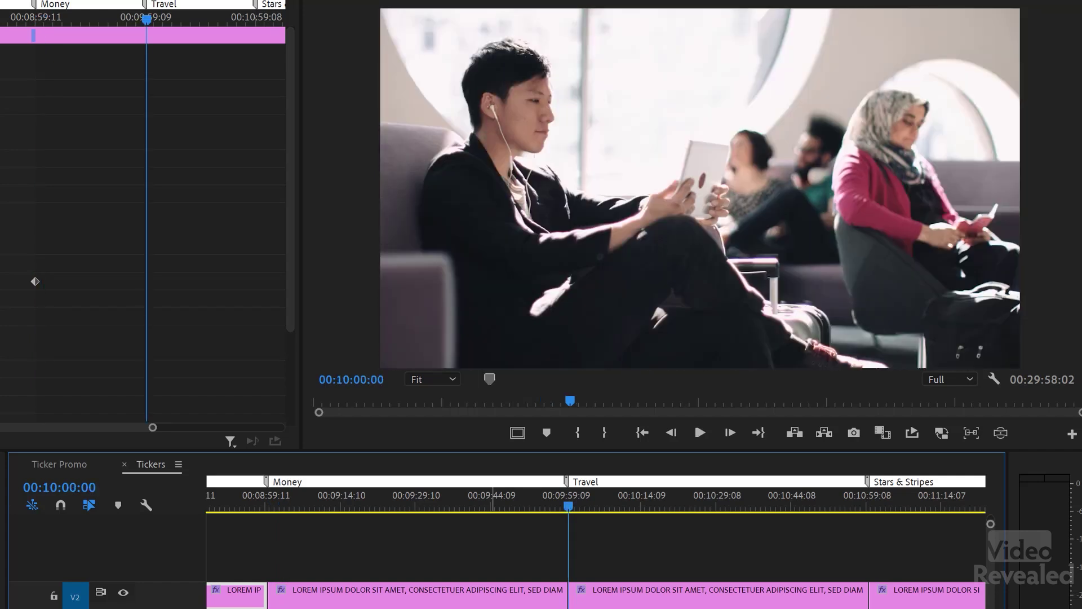
key(space)
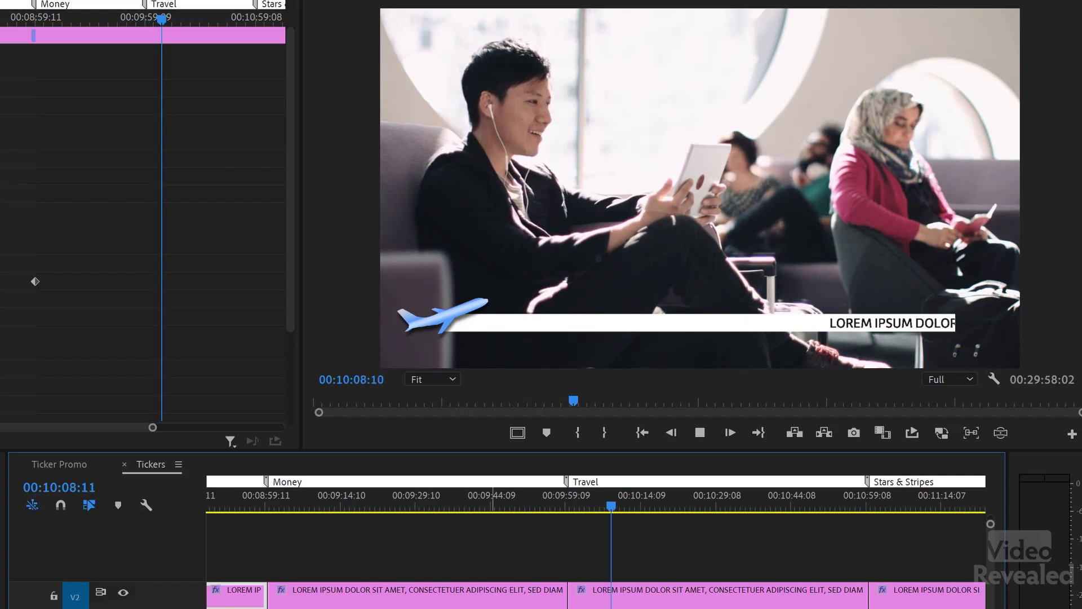
key(space)
click(518, 432)
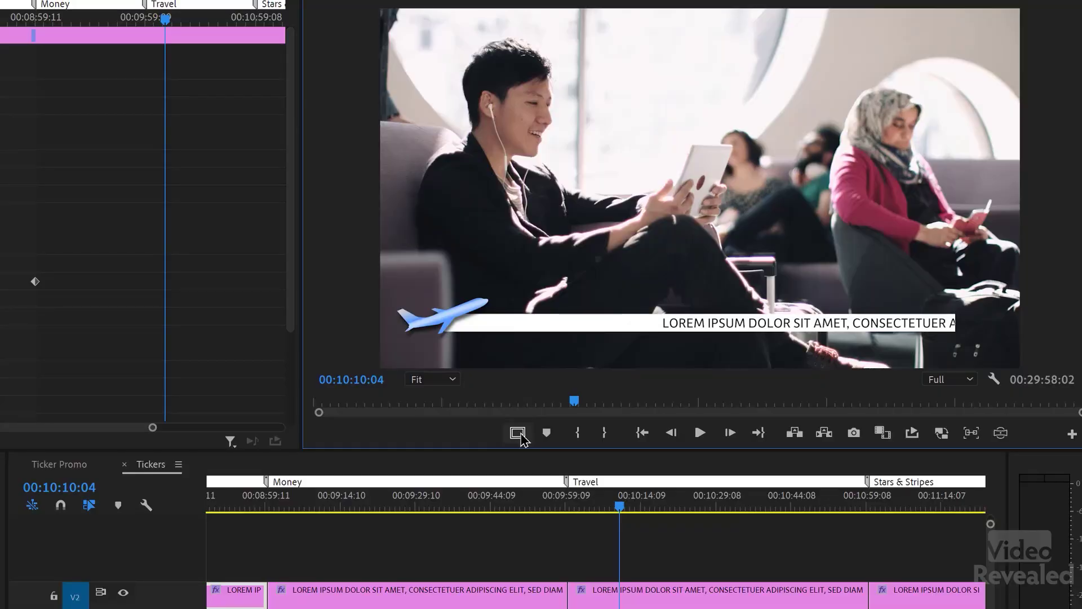
click(518, 432)
- Play the Wild West ticker, followed by the Industry ticker, to preview their opening animations and text scrolls
key(space)
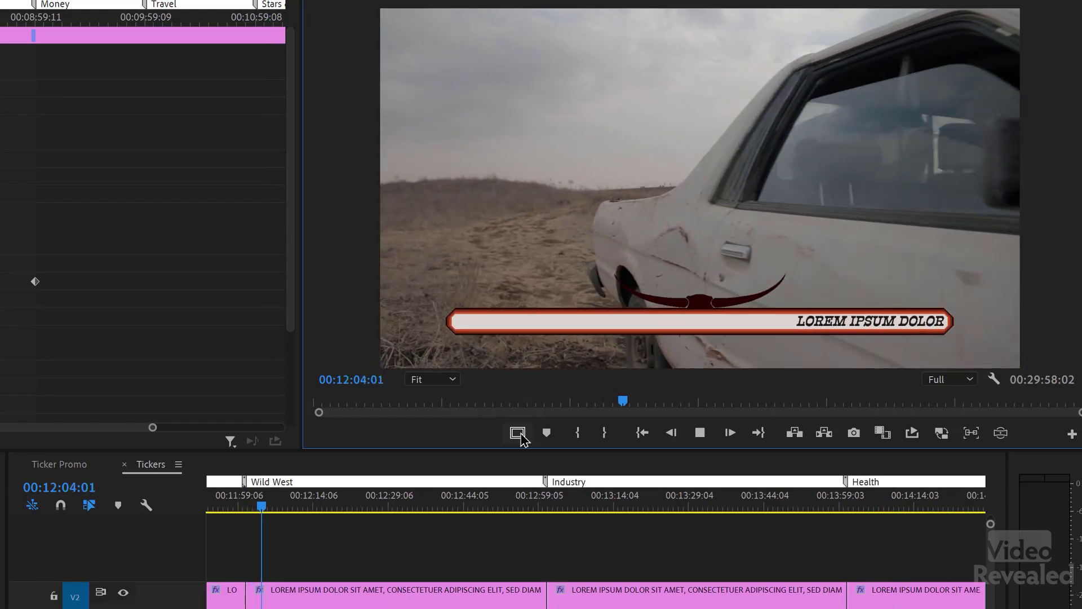
key(Up)
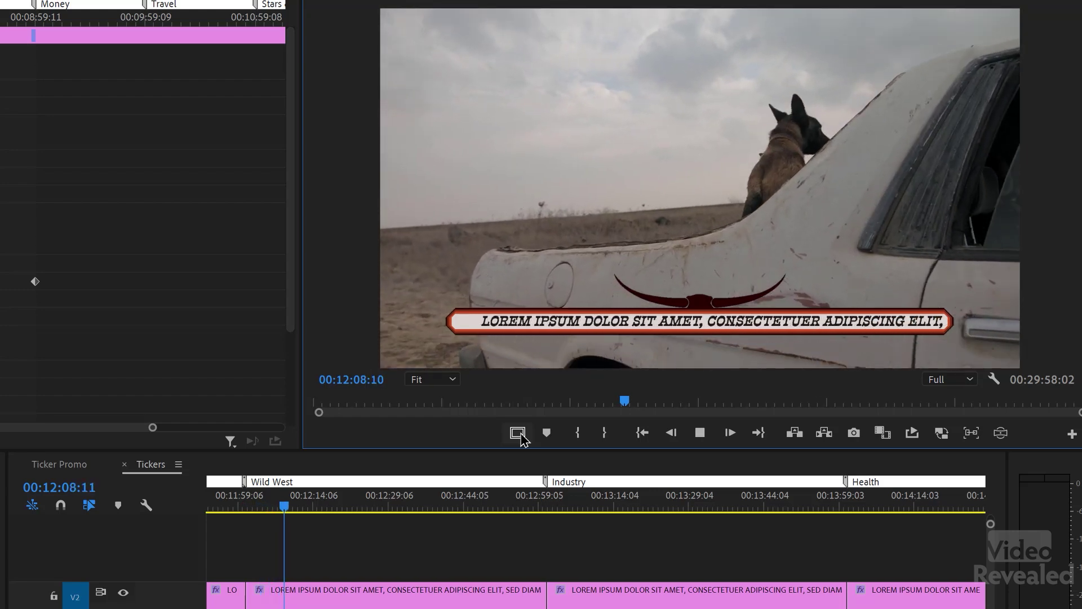
key(shift+m)
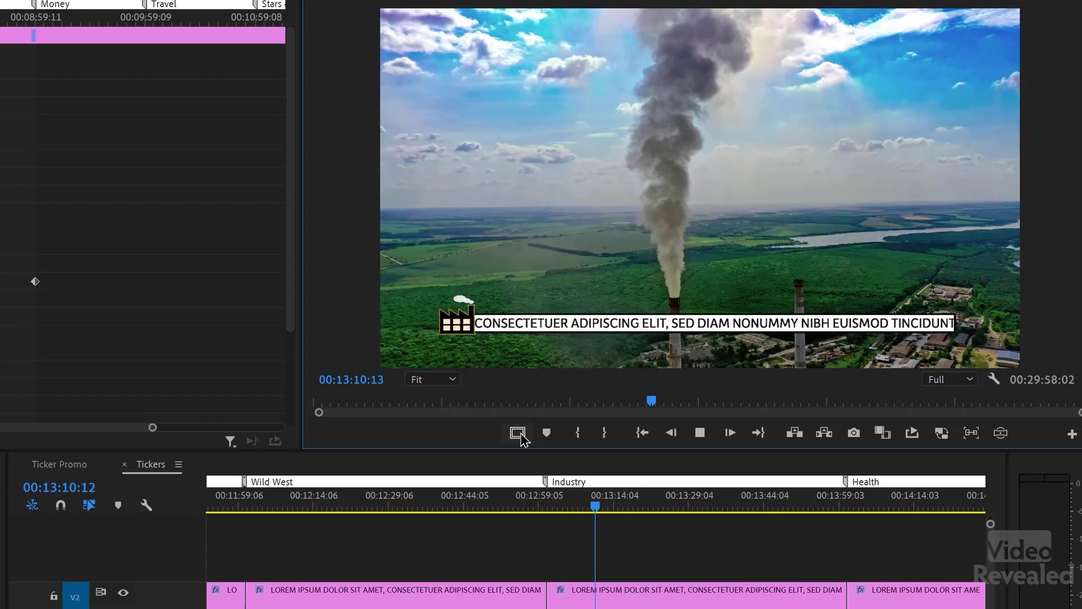
- Preview the Hole In One ticker, pause once its text starts scrolling, and inspect the frame at full screen
key(Down)
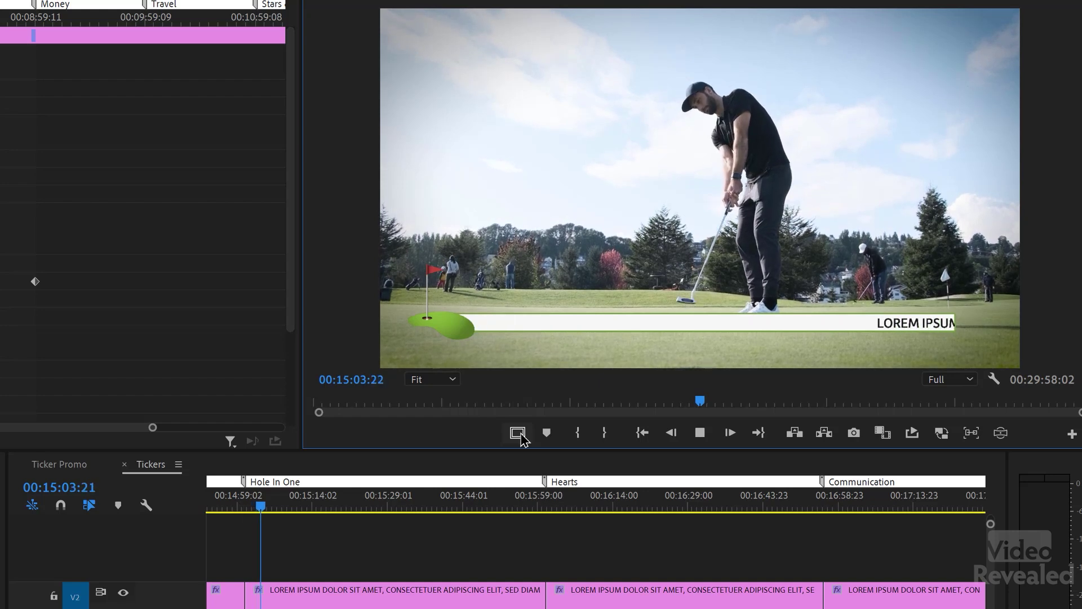
key(space)
key(space)
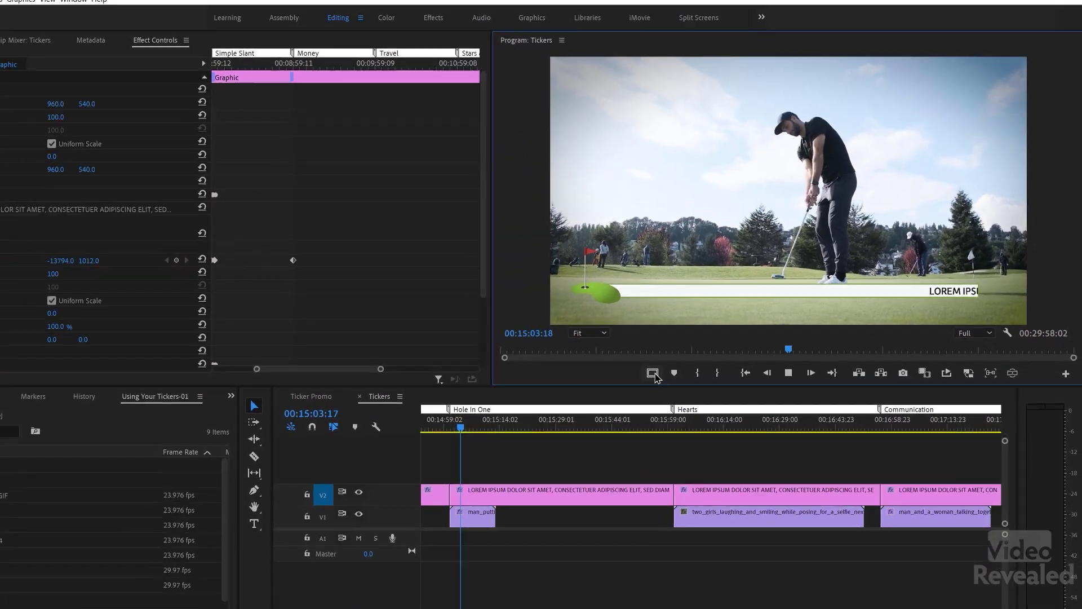
key(space)
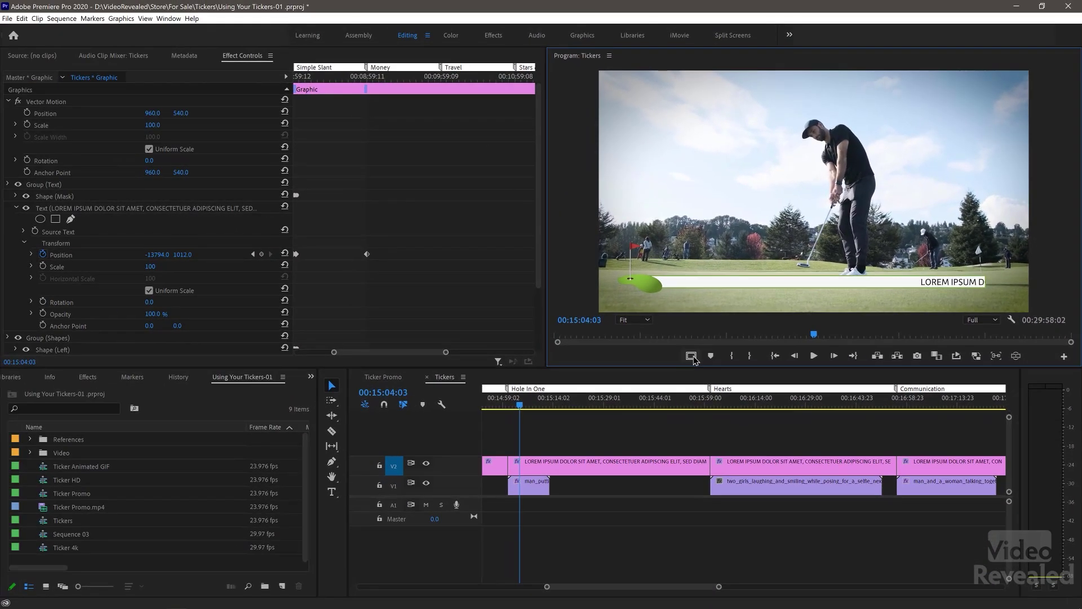
click(691, 356)
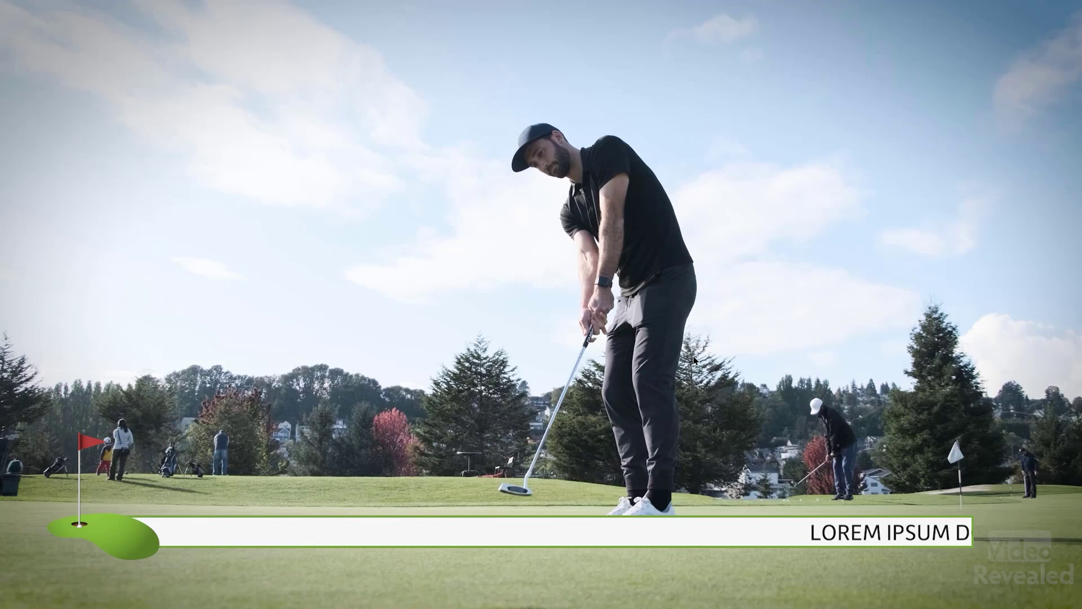
key(ctrl+grave)
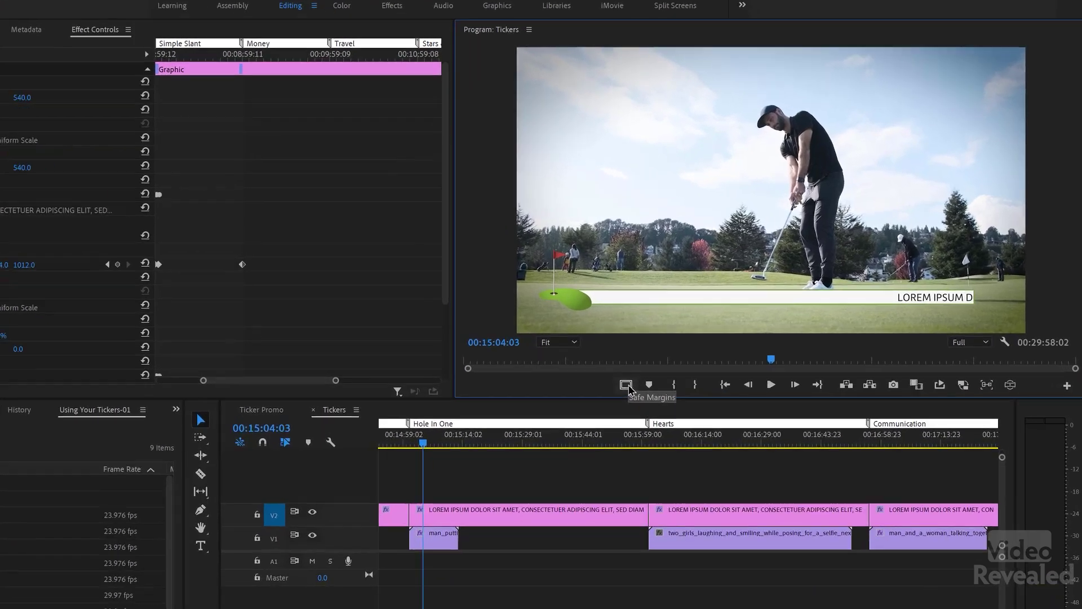
- Play the Hearts and Communication tickers from their starts to preview their animations and text styles
key(Down)
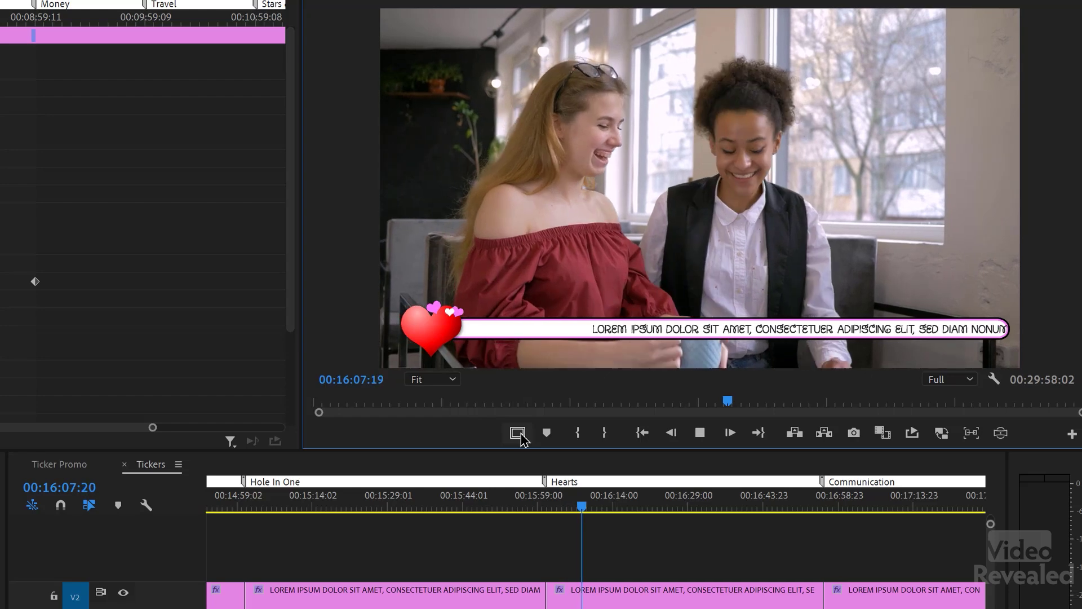
key(space)
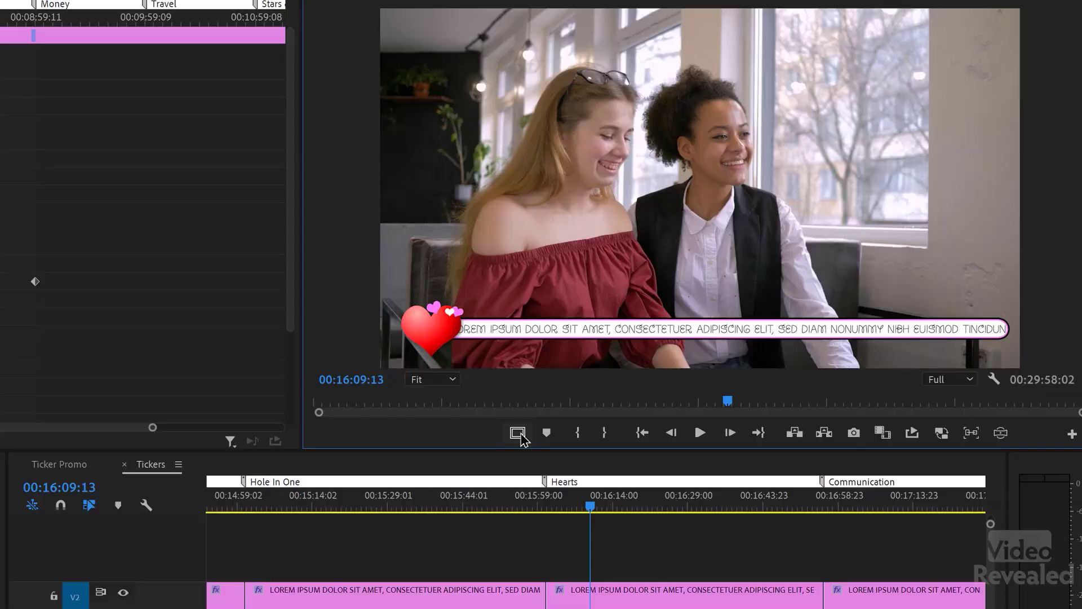
key(Down)
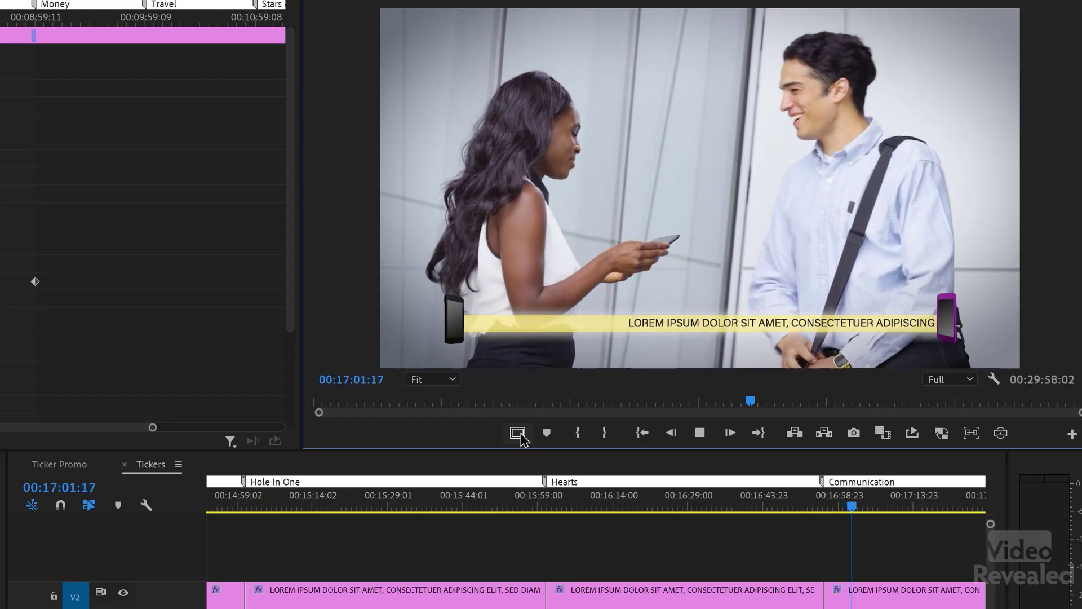
- Pause on the Photography ticker and view its camera graphic at full screen before returning to the editing workspace
key(space)
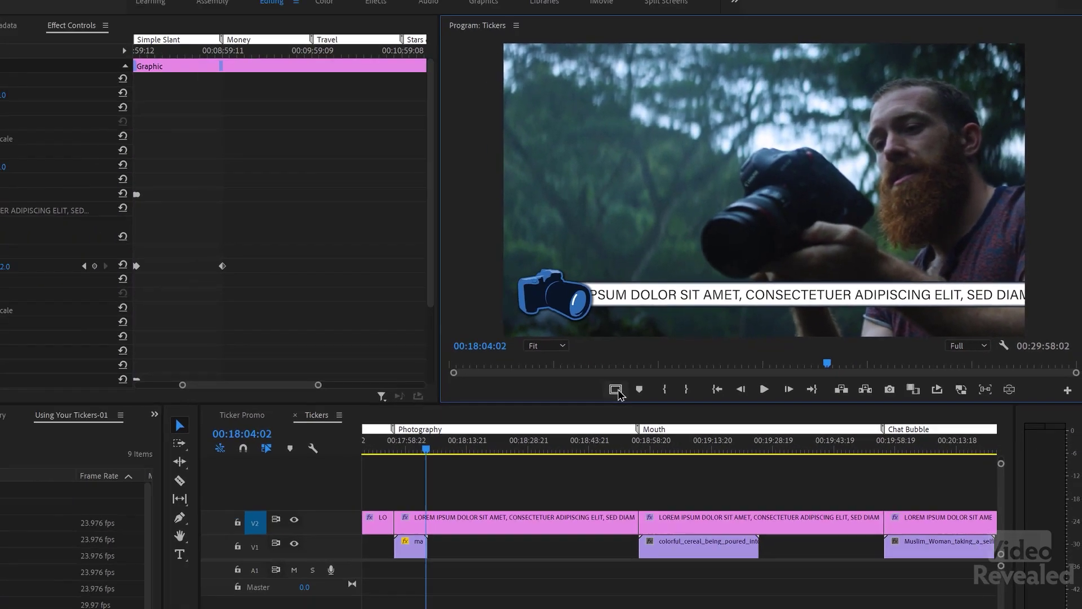
click(517, 433)
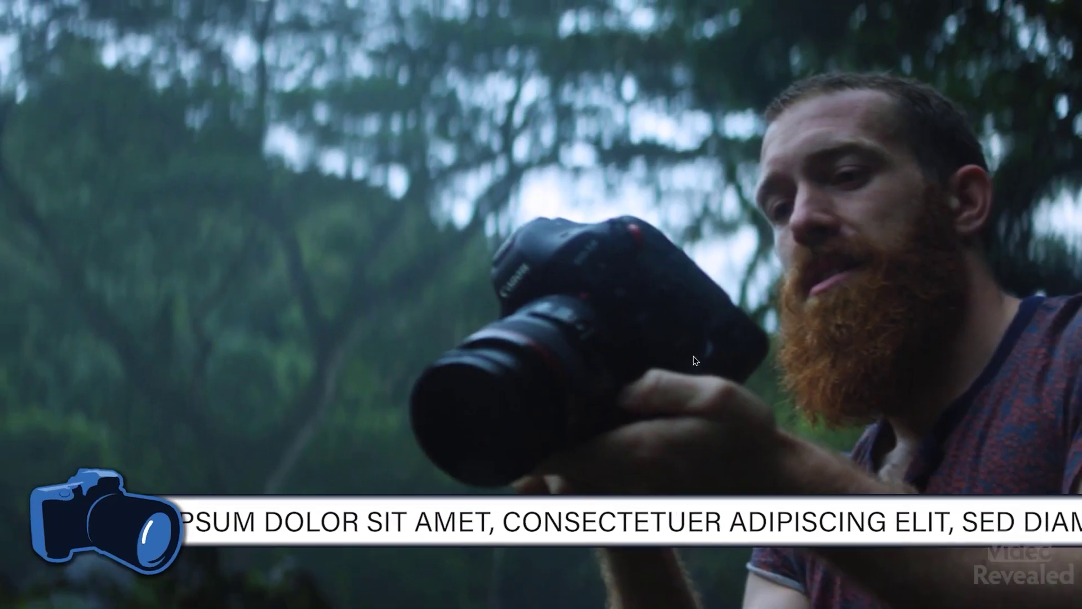
key(Escape)
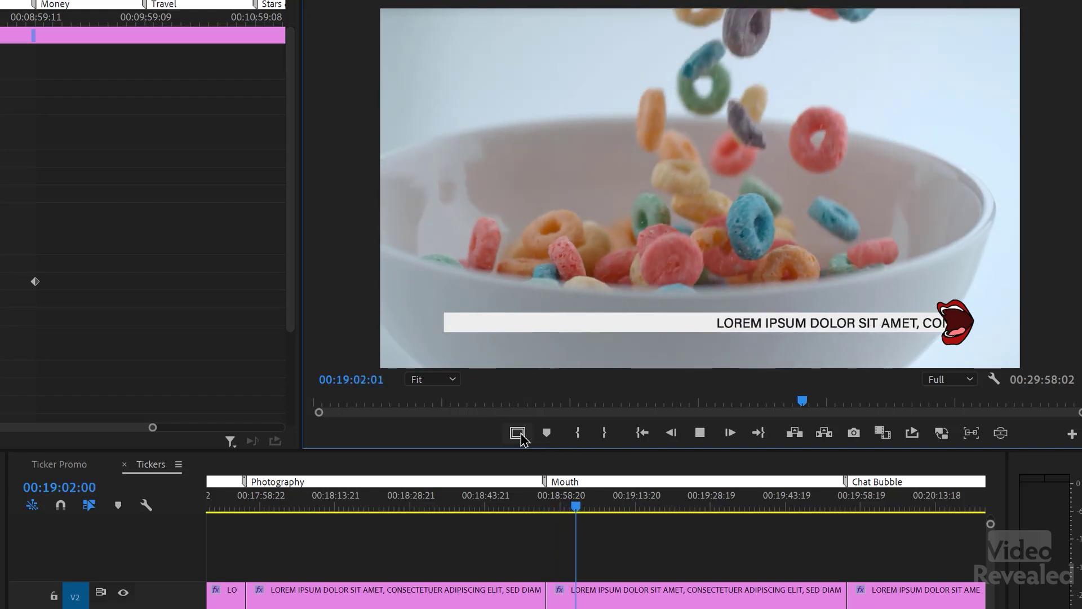
- Preview the Chat Bubble ticker from its start, pause it, and select its clip to examine the effect properties
key(Down)
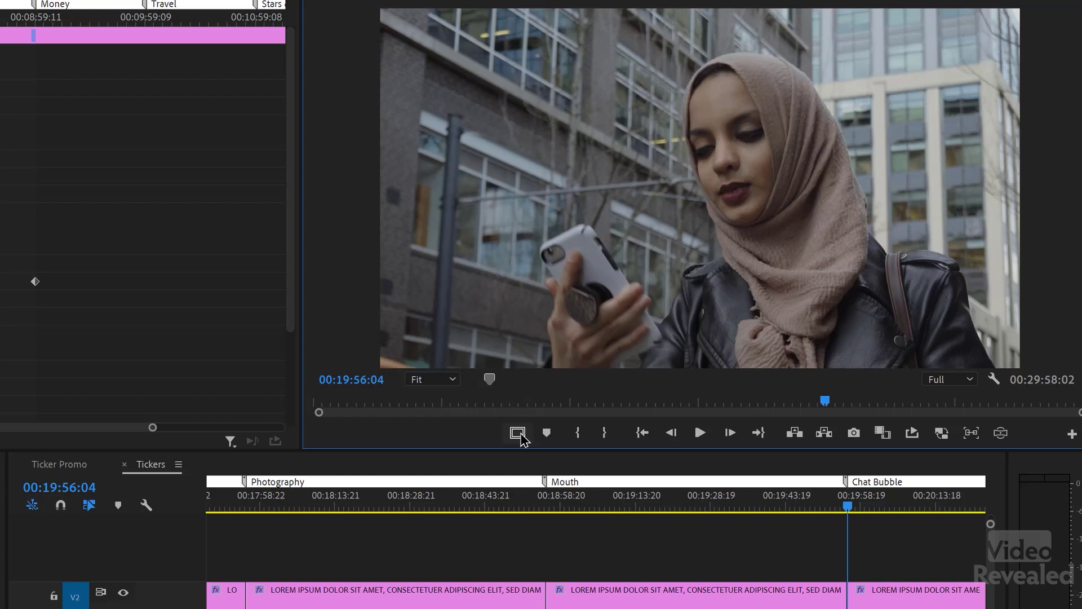
key(space)
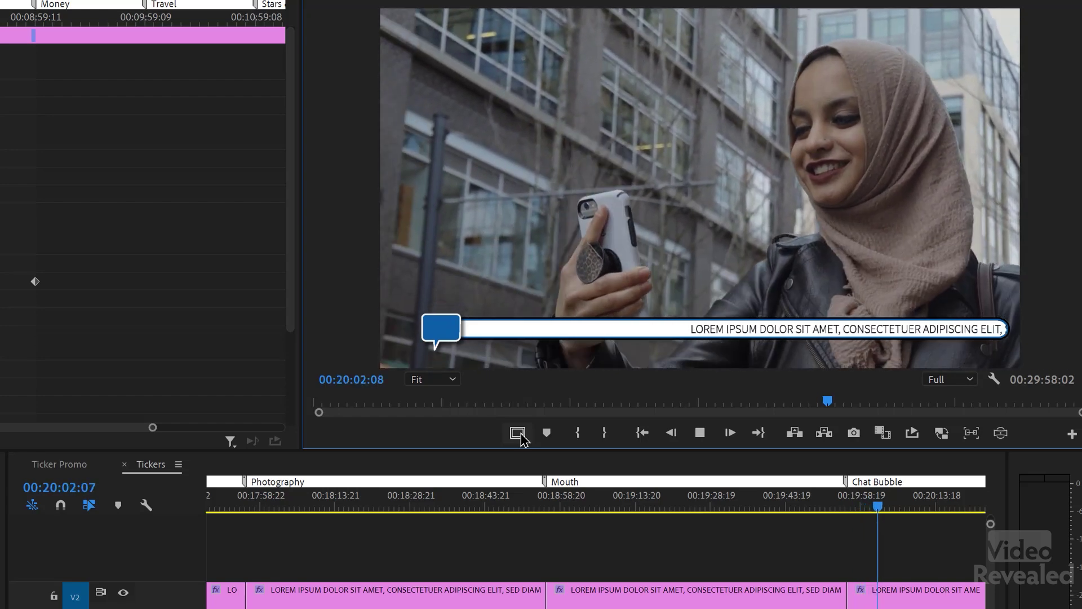
key(space)
click(904, 603)
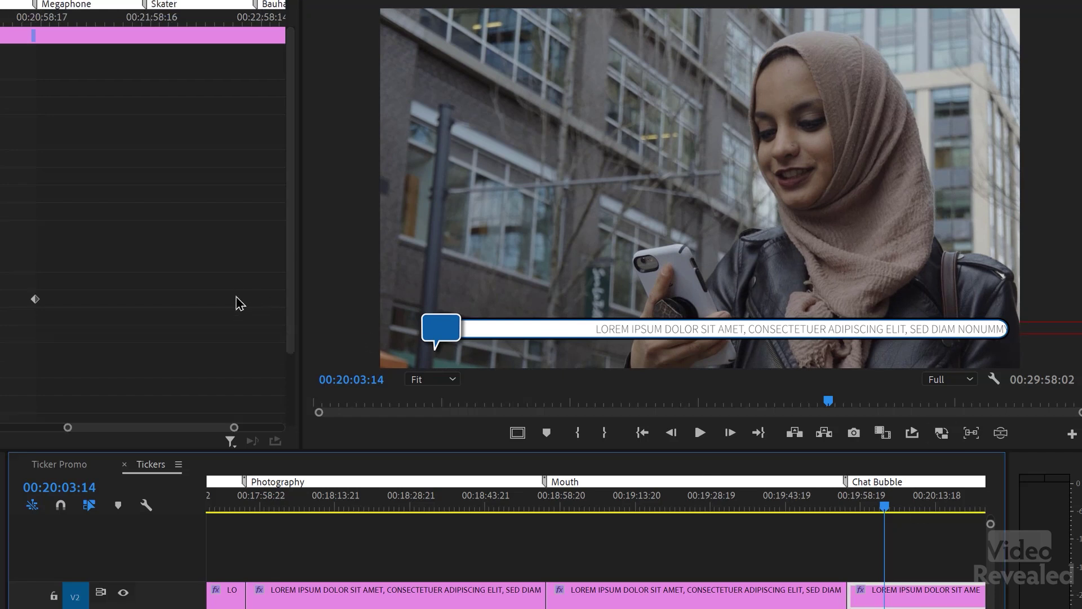
scroll(211, 286, down, 2)
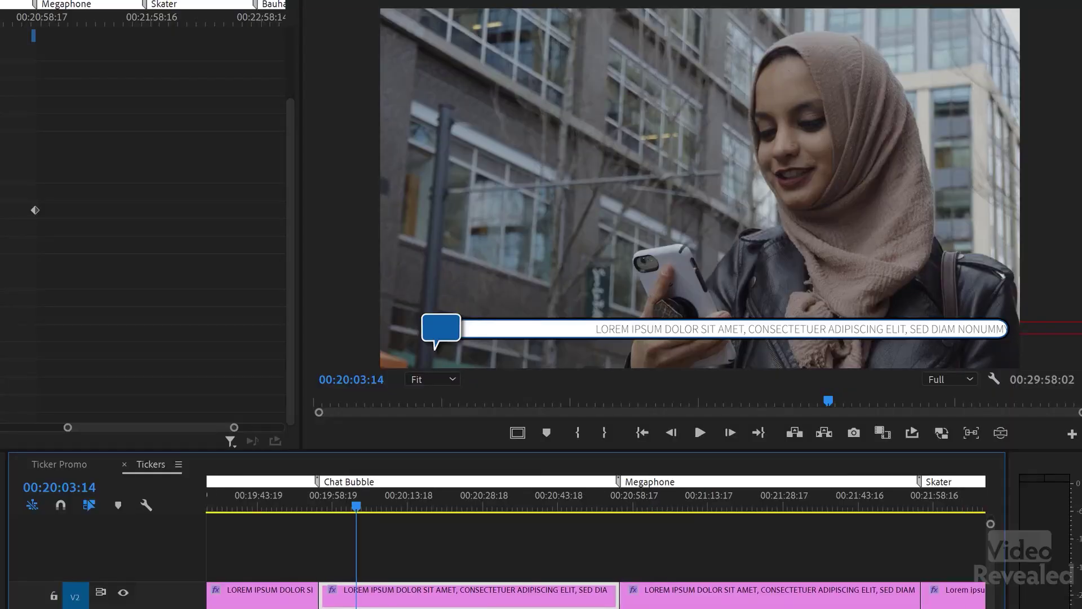
- Play the Megaphone ticker, followed by the Skater ticker, to preview their opening animations
key(Down)
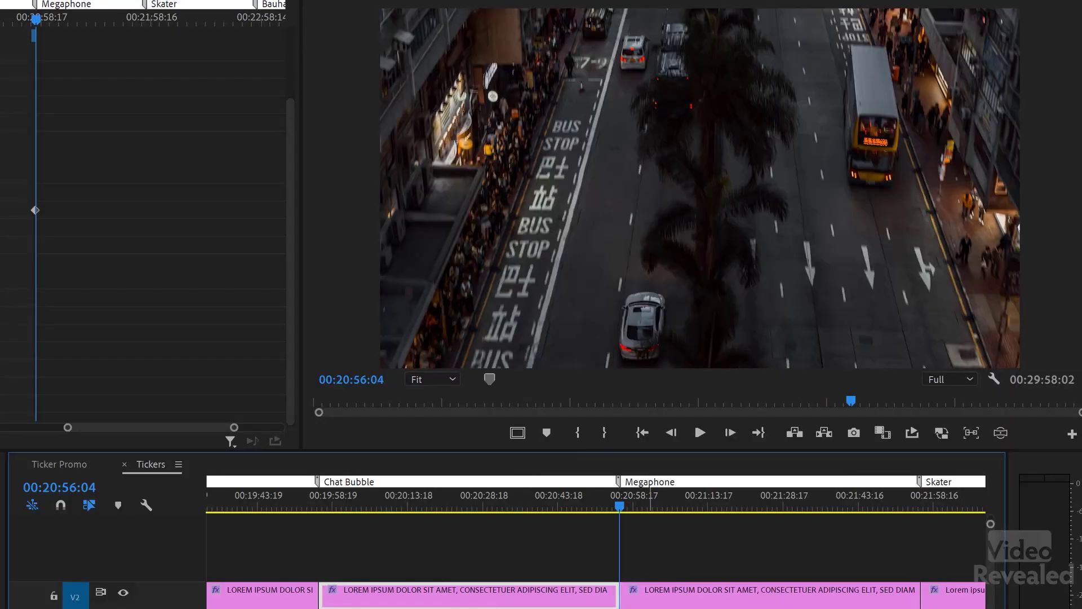
key(space)
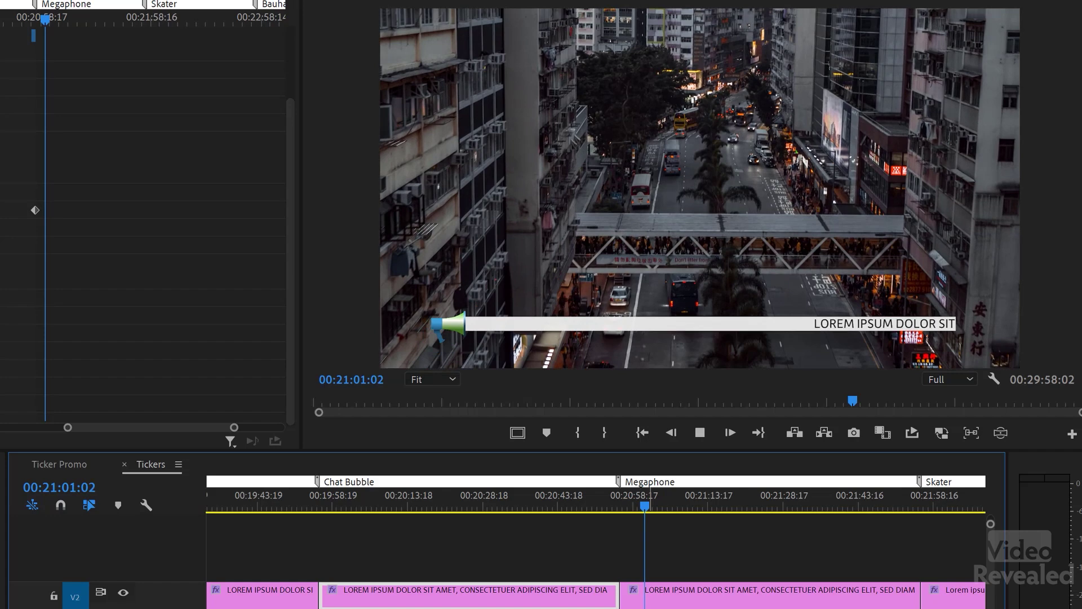
key(shift+m)
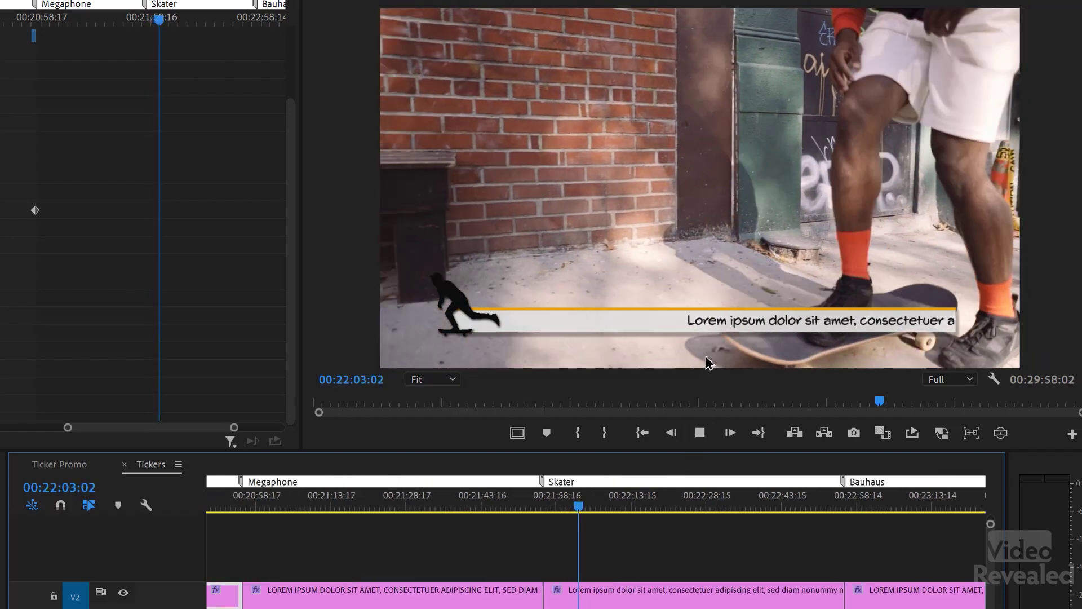
key(space)
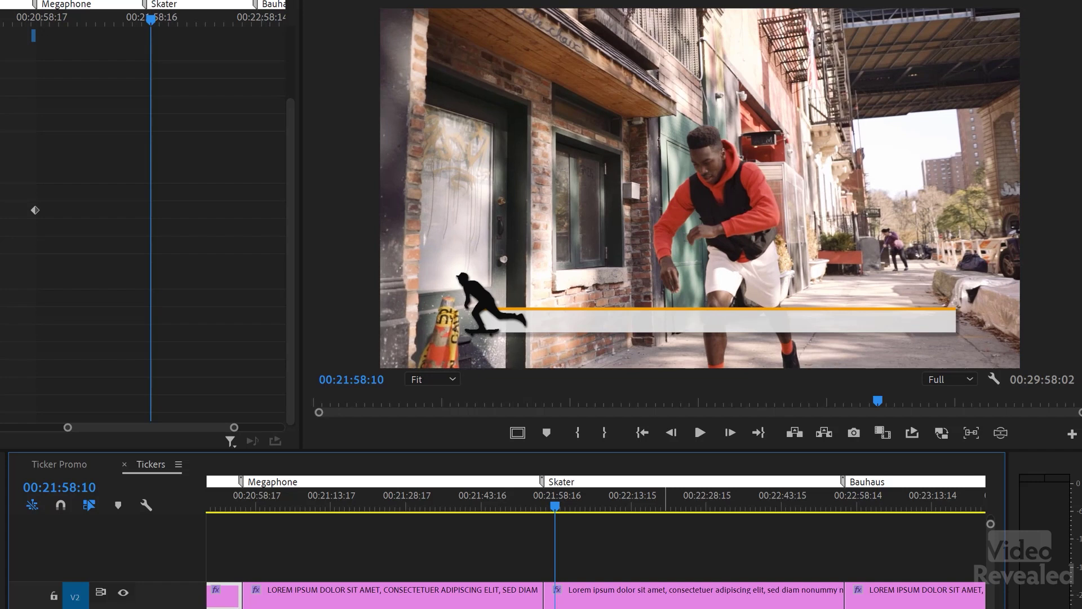
- Select the Skater ticker clip and examine its layers and keyframes in the effect properties
click(635, 605)
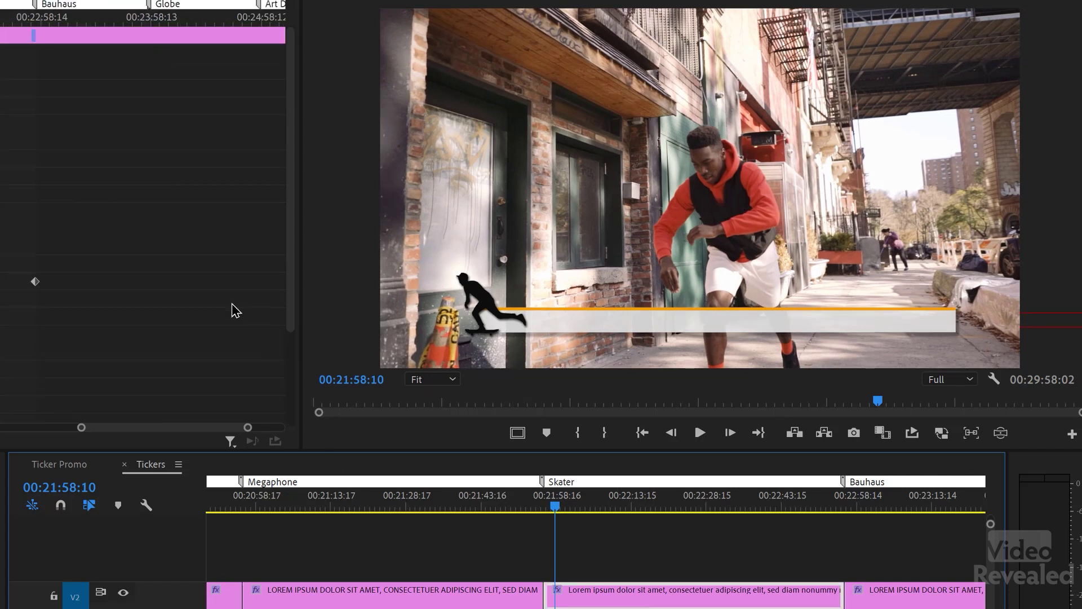
scroll(235, 310, down, 3)
scroll(232, 311, up, 4)
scroll(229, 316, down, 4)
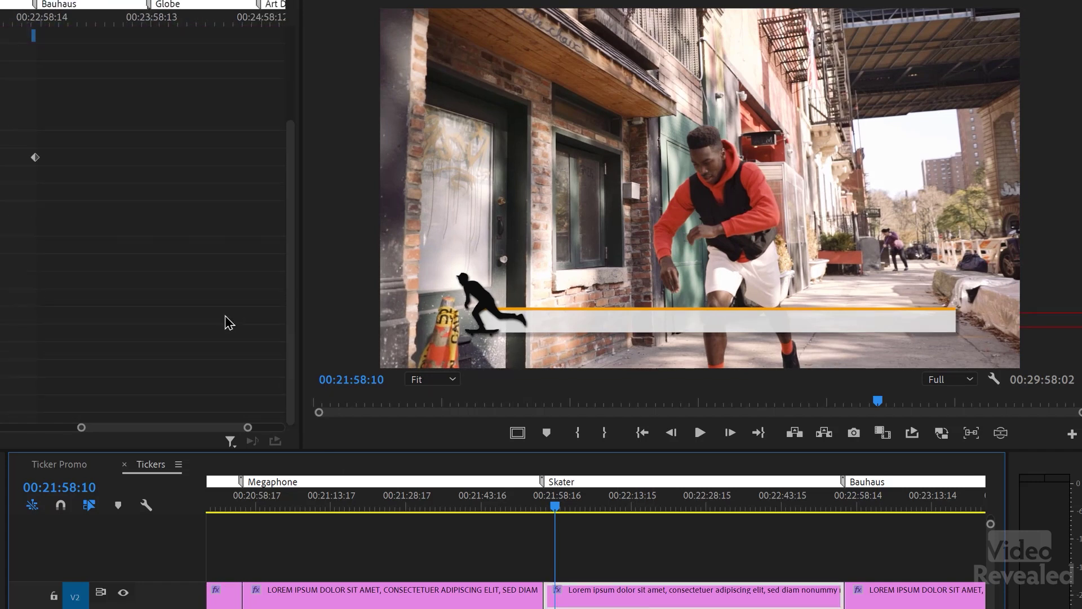
- Clear the clip selection and preview the Bauhaus ticker, followed by the Globe ticker
key(ctrl+shift+a)
key(Down)
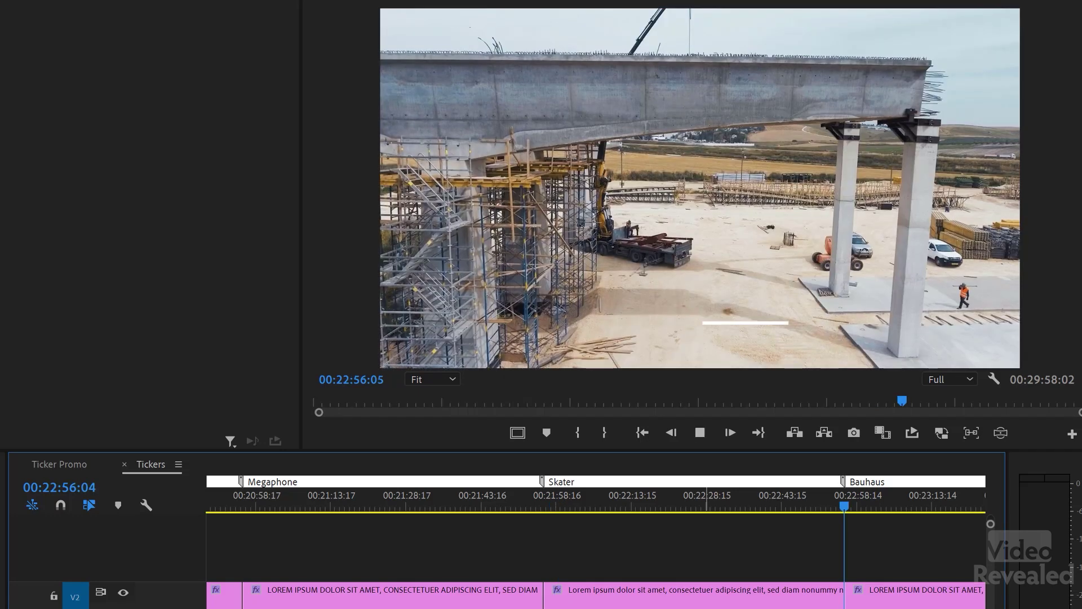
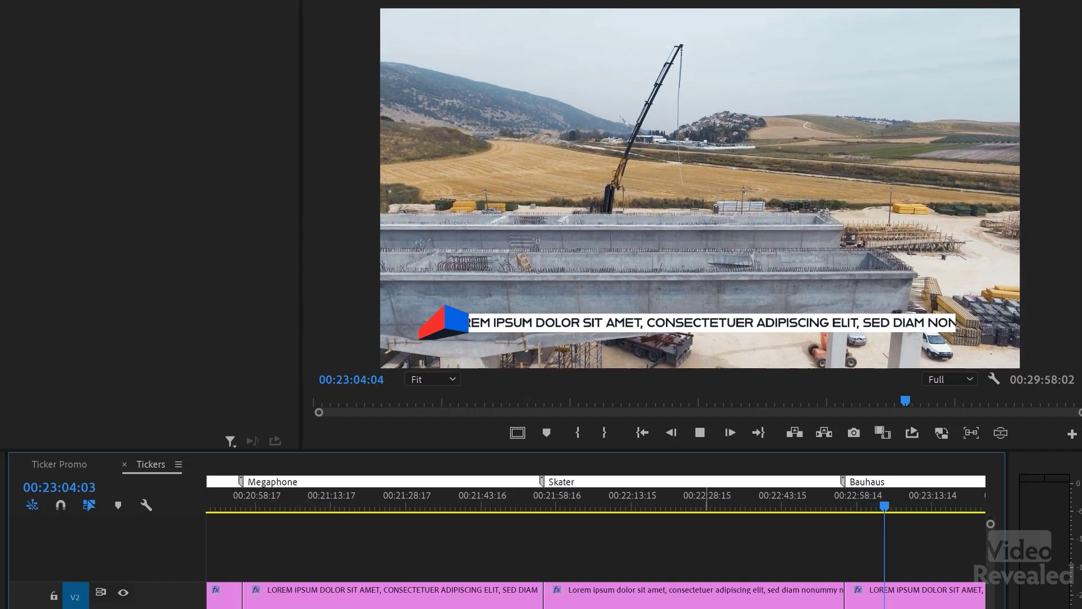
key(Down)
key(space)
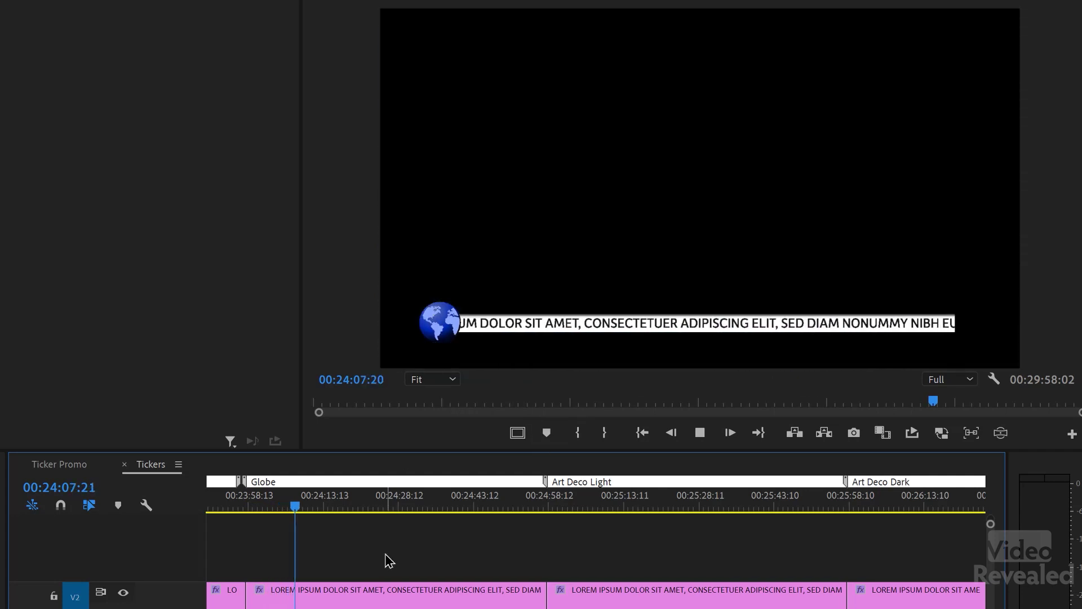
- Play the opening of the Art Deco Light ticker, followed by the Art Deco Dark ticker
key(space)
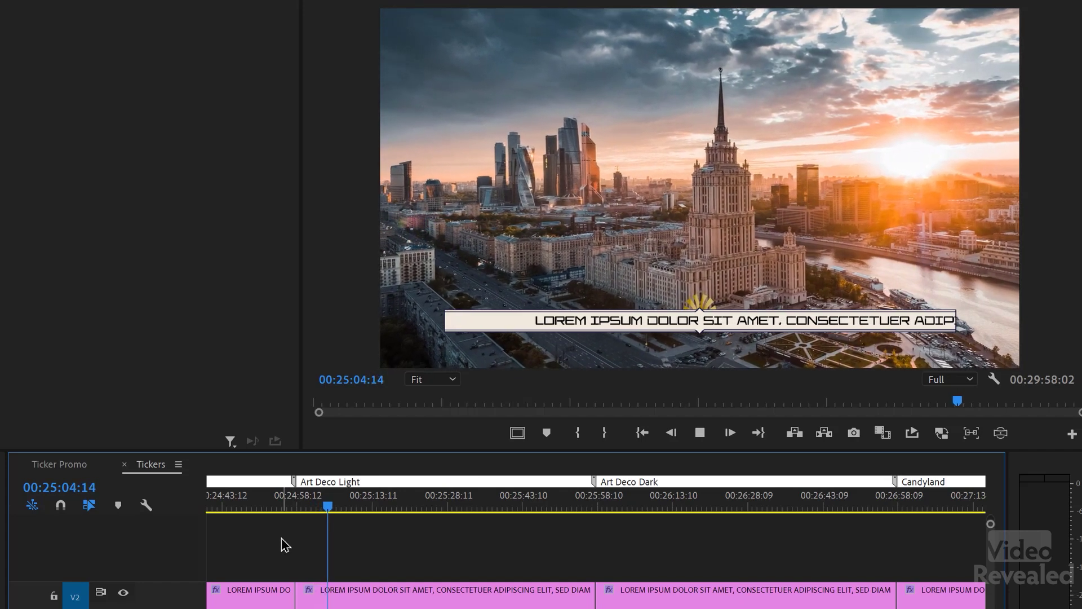
key(shift+m)
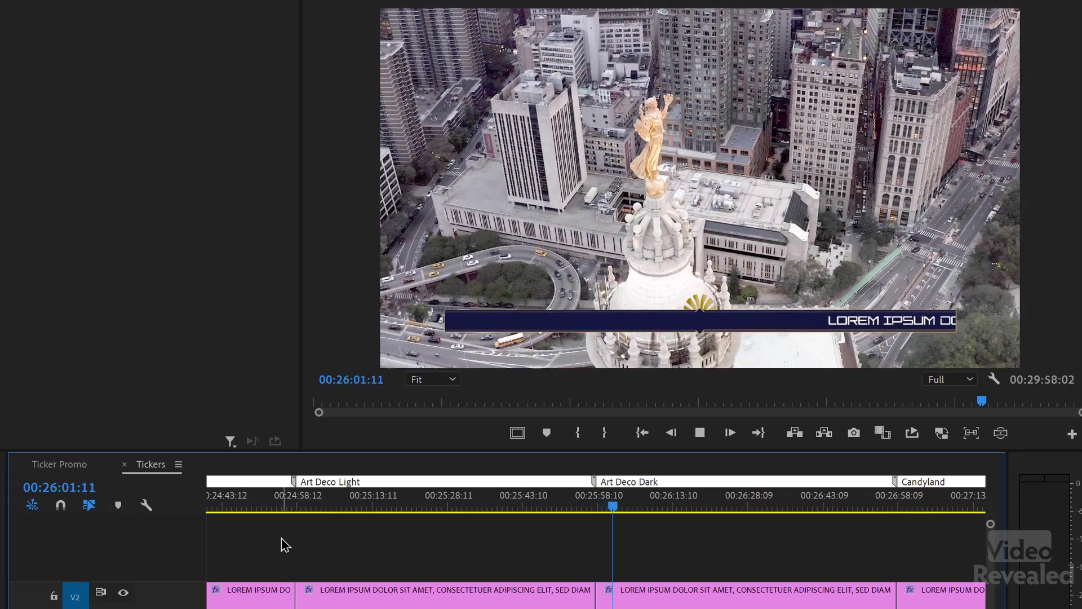
- Move on to the Candyland marker and preview its ticker animation, pausing to view the scrolling text bar
key(shift+m)
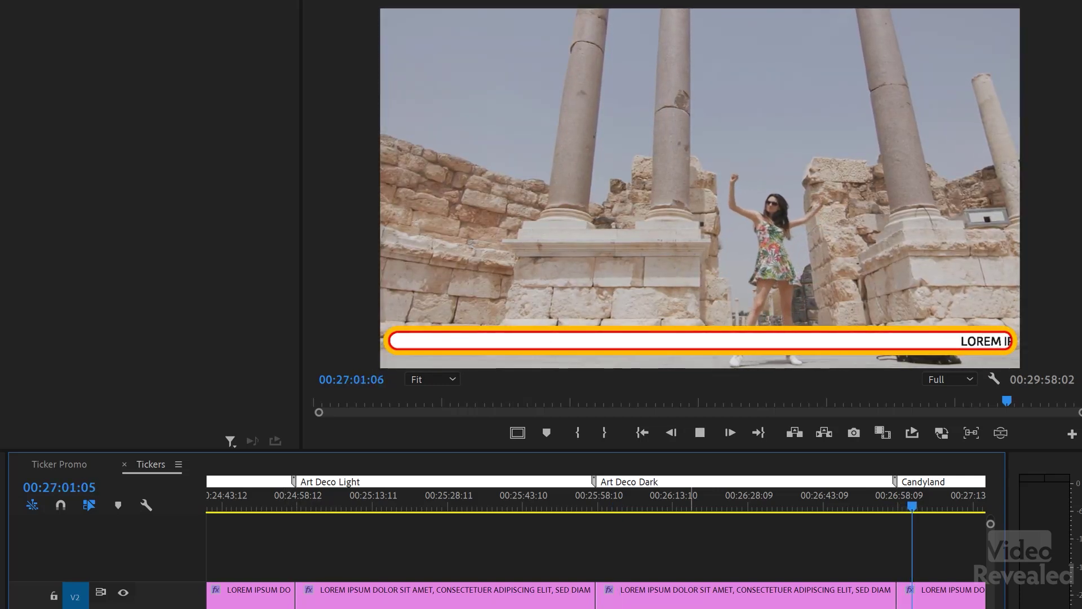
key(space)
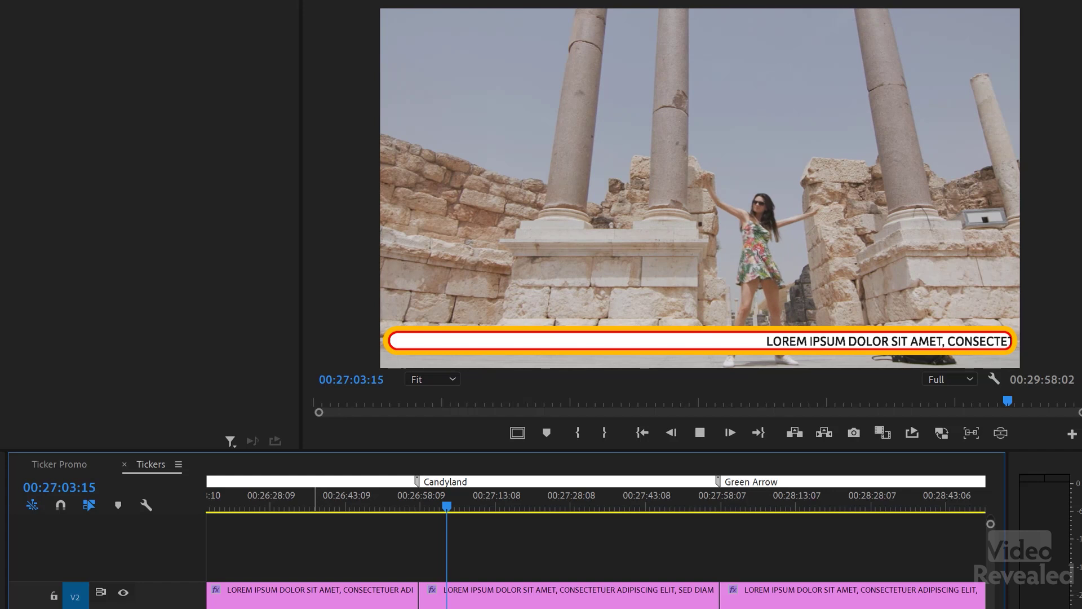
key(space)
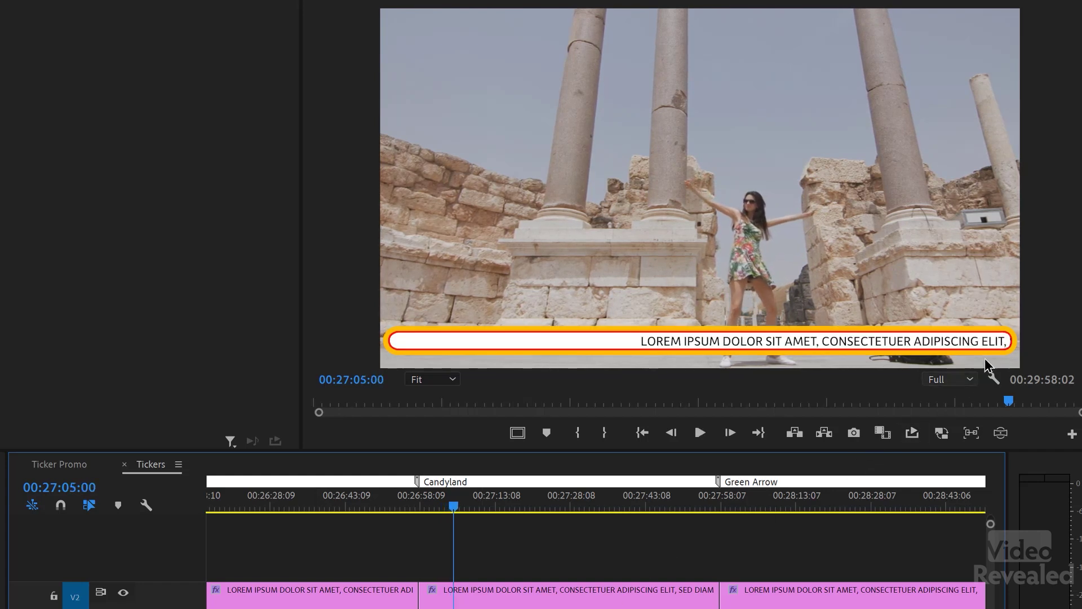
key(space)
key(space)
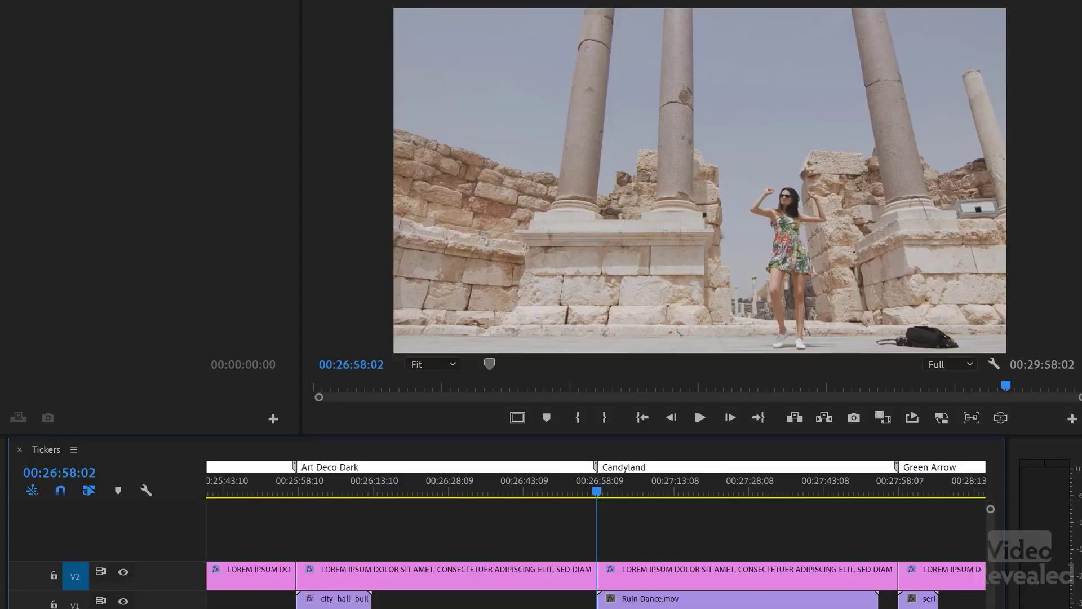
- Preview the Green Arrow ticker from its start and replay its opening animation
key(Down)
key(space)
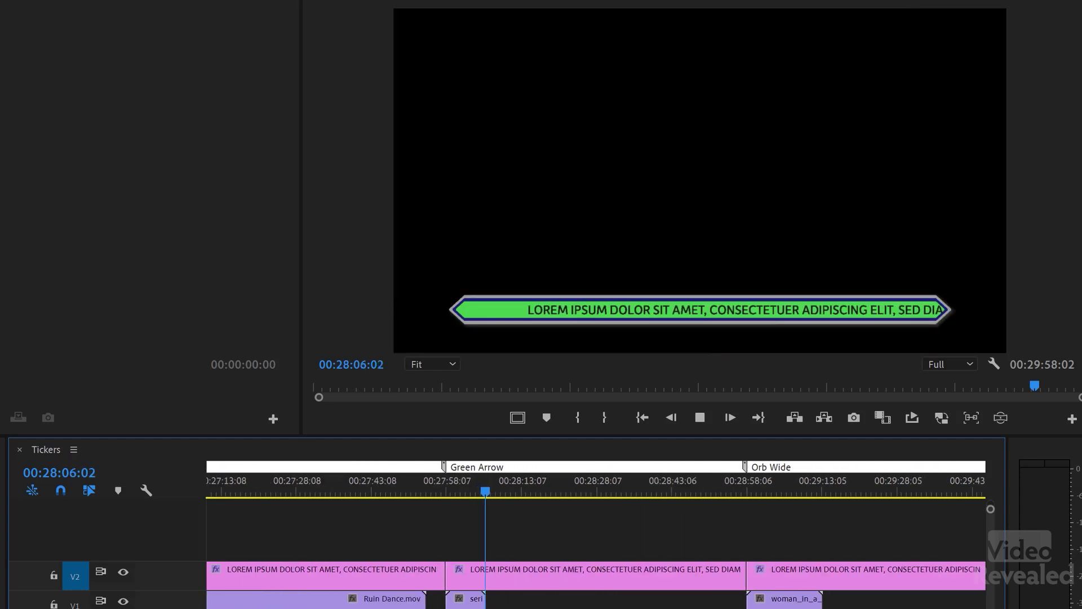
key(space)
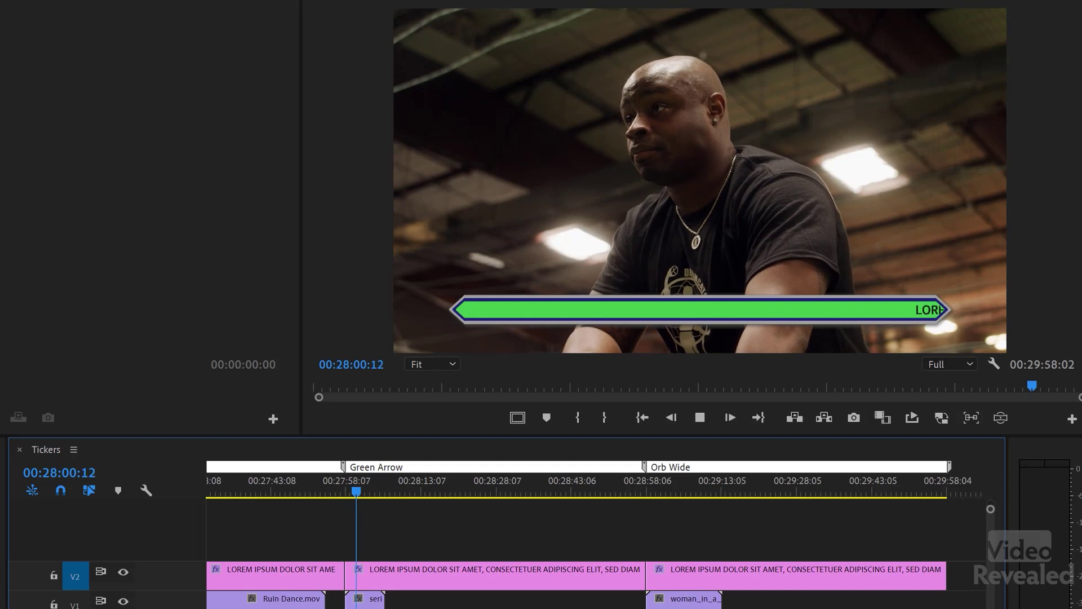
- Play the Orb Wide ticker from the start of its clip and pause while its text is scrolling
key(Down)
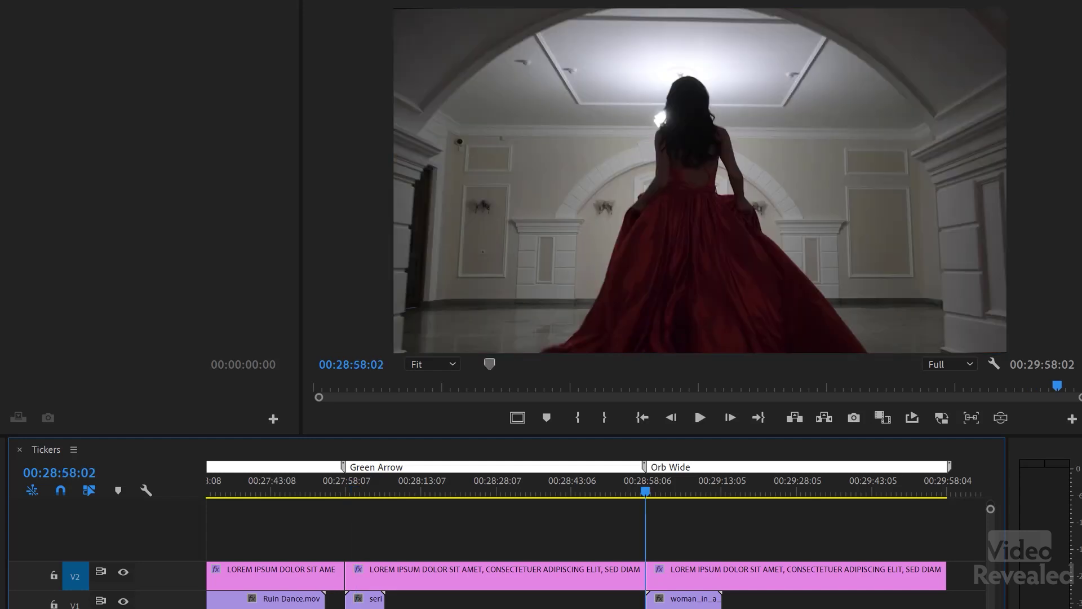
key(space)
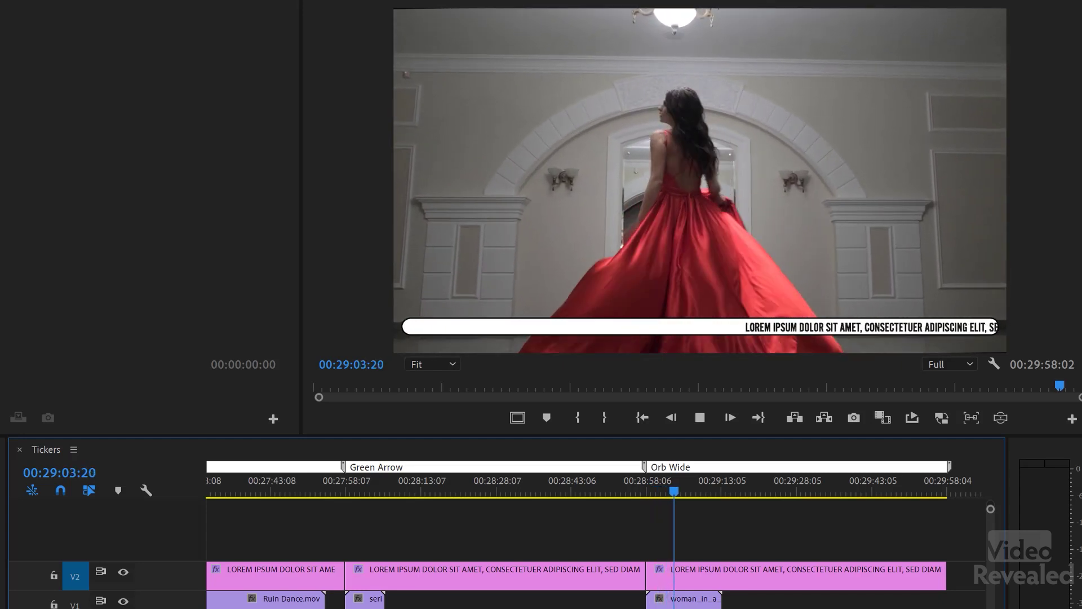
key(space)
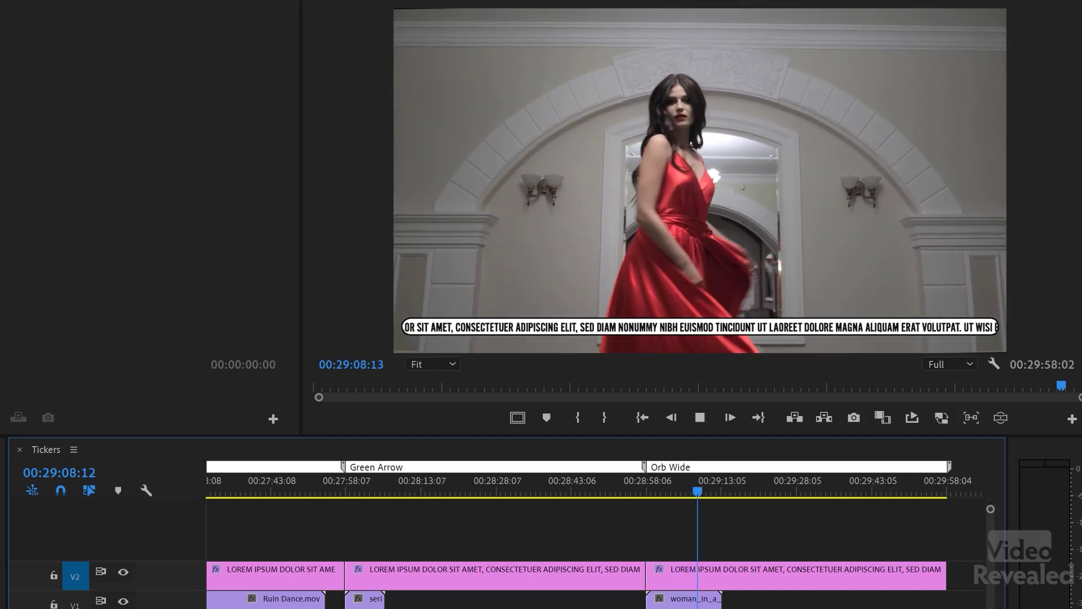
key(space)
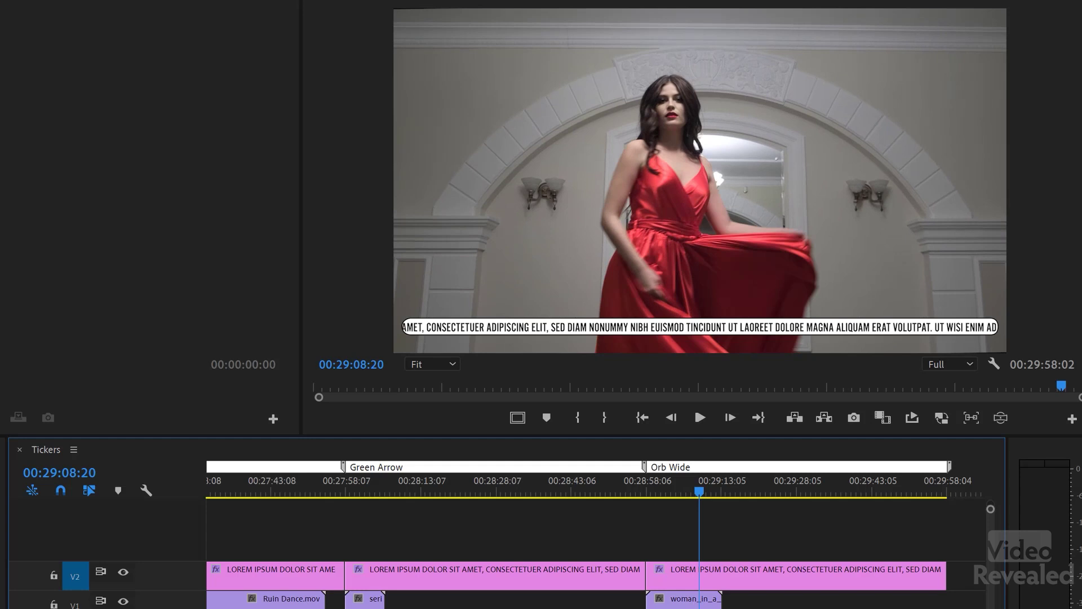